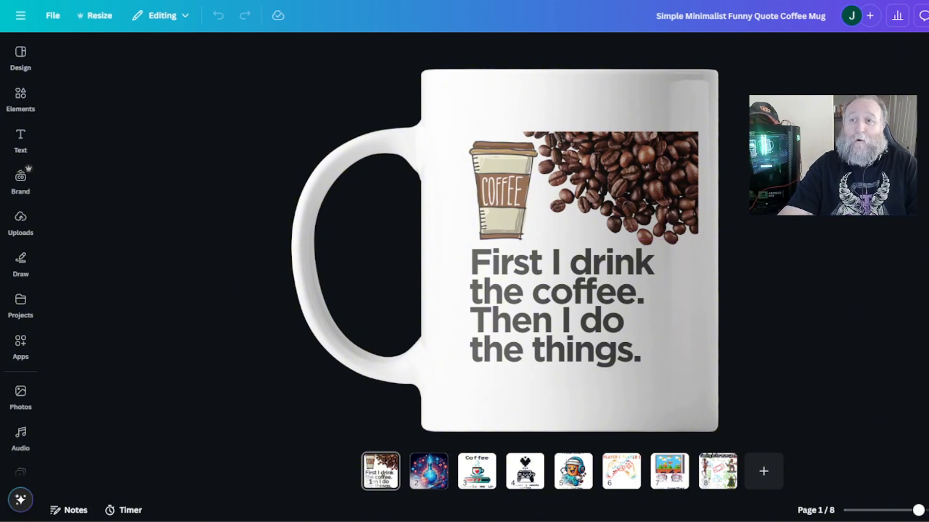
Download only the current page of the Canva mug design as a PNG.
{"action": "left_click", "coordinate": [928, 16]}
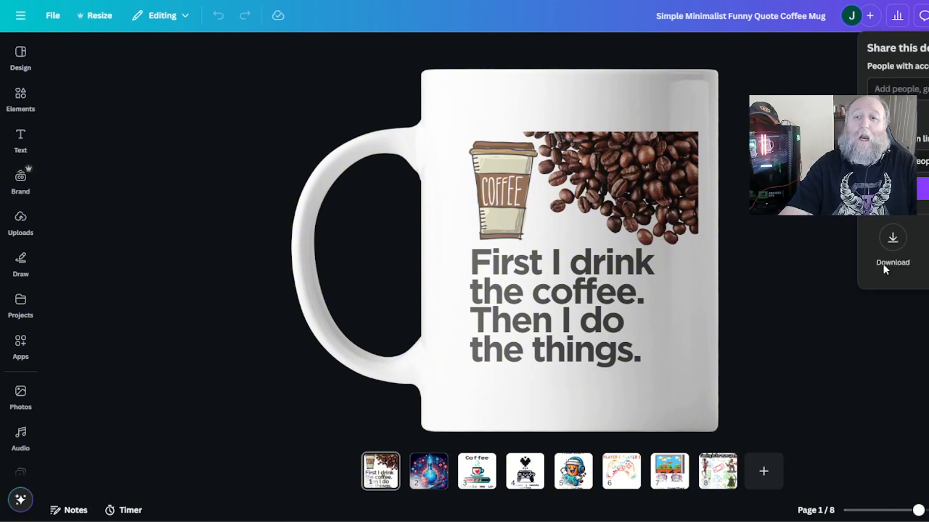
{"action": "left_click", "coordinate": [891, 238]}
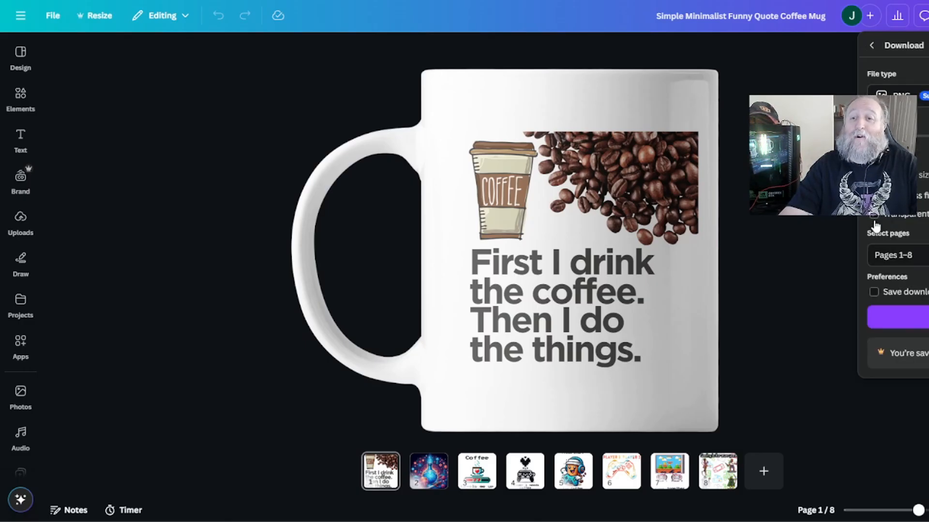
{"action": "left_click", "coordinate": [895, 255]}
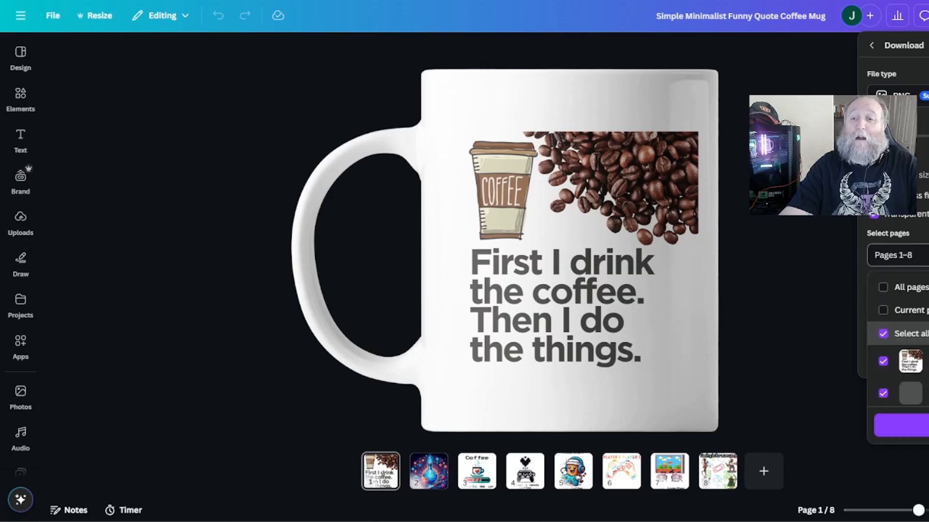
{"action": "left_click", "coordinate": [884, 287]}
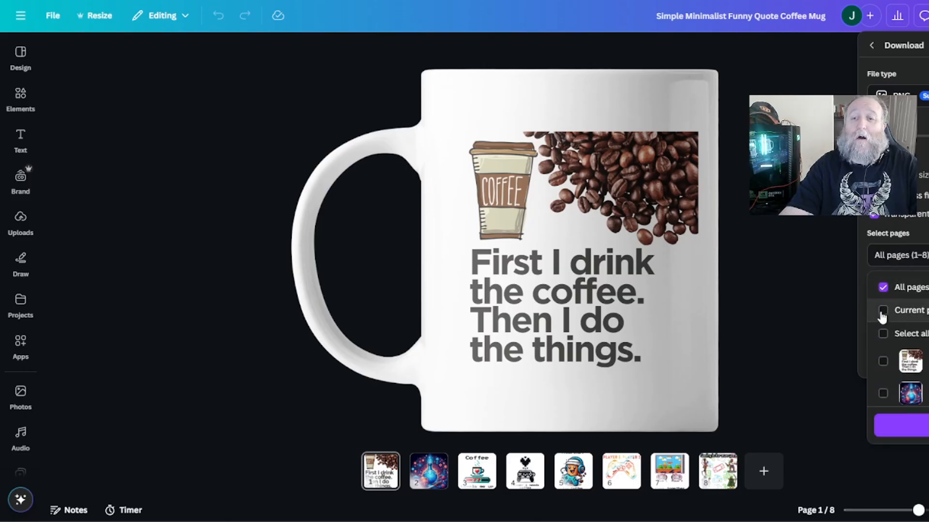
{"action": "left_click", "coordinate": [884, 313]}
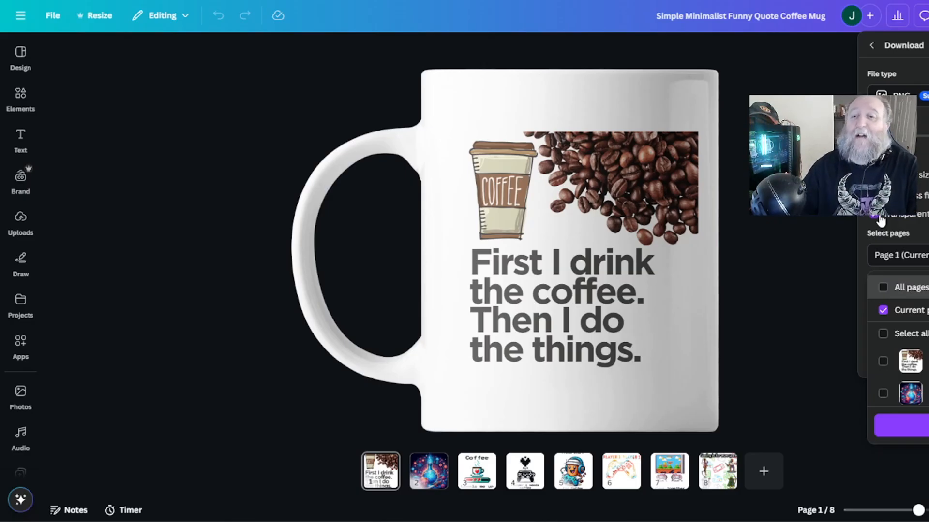
{"action": "scroll", "coordinate": [899, 387], "scroll_direction": "down", "scroll_amount": 1}
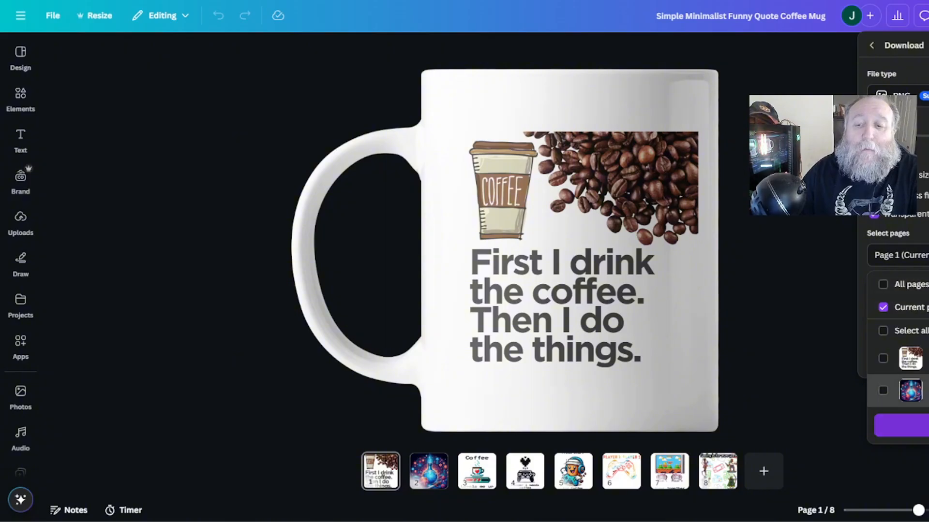
{"action": "left_click", "coordinate": [924, 426]}
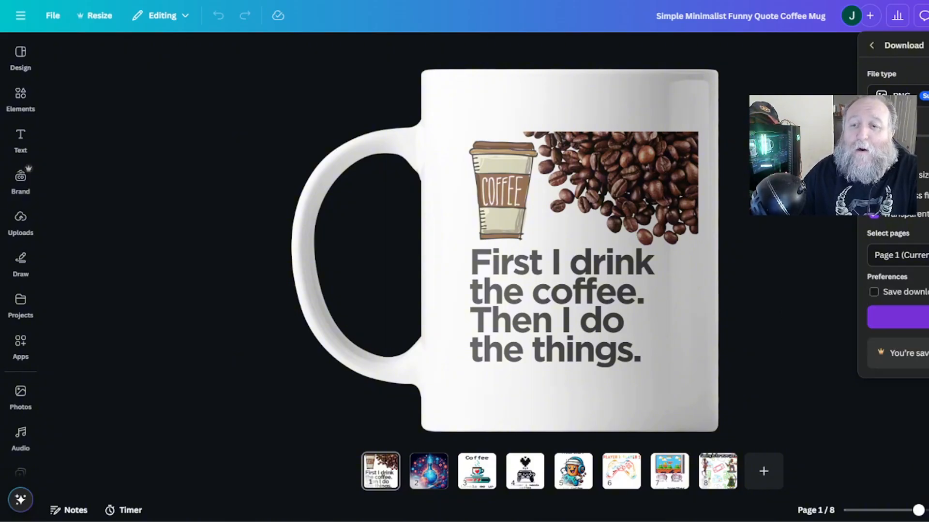
{"action": "left_click", "coordinate": [899, 318]}
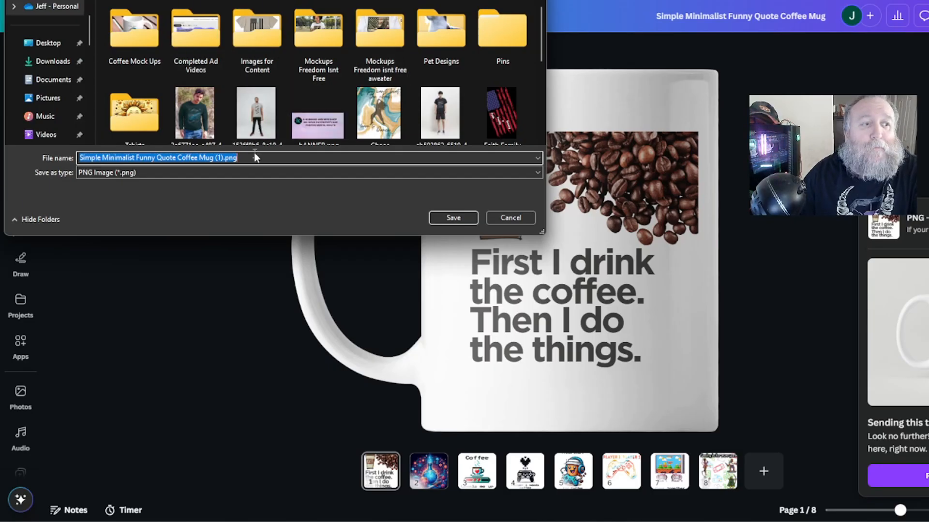
Save the downloaded image under the name Coffee Mug.
{"action": "type", "text": "Cof"}
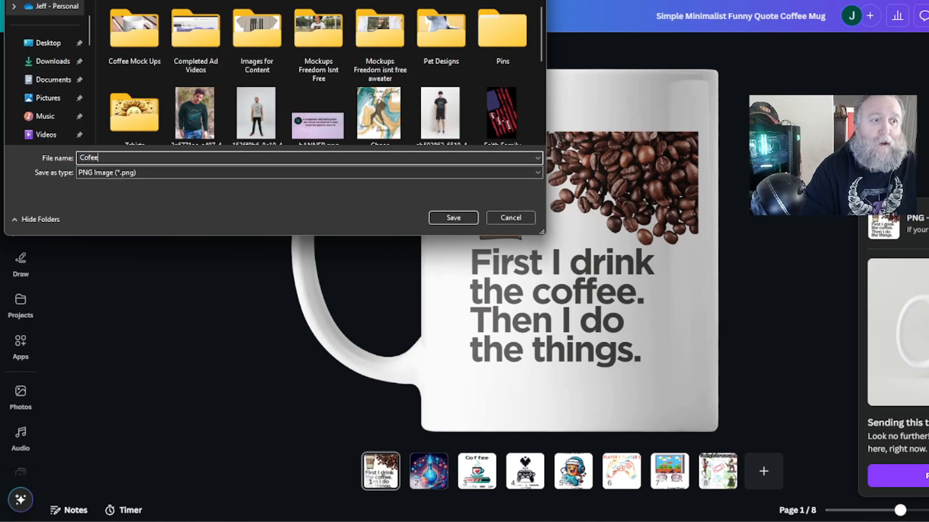
{"action": "type", "text": "fee Mug"}
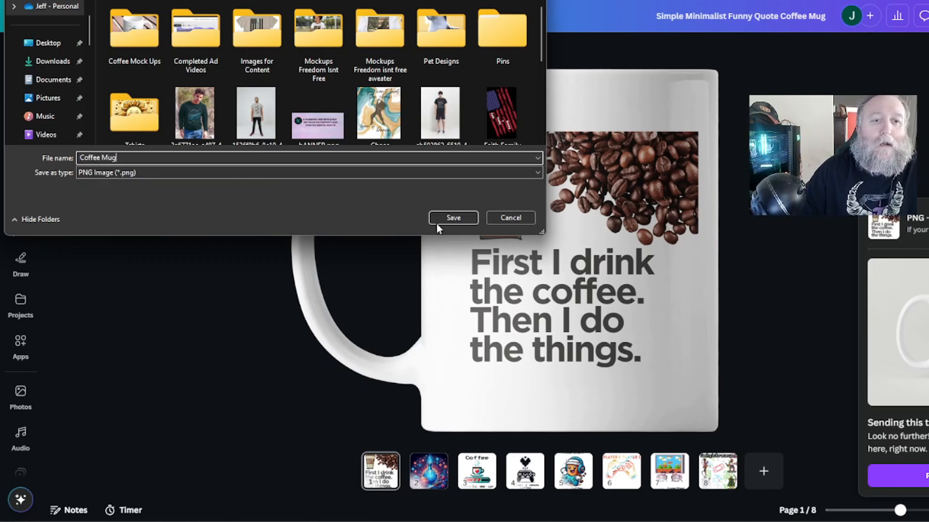
{"action": "left_click", "coordinate": [465, 218]}
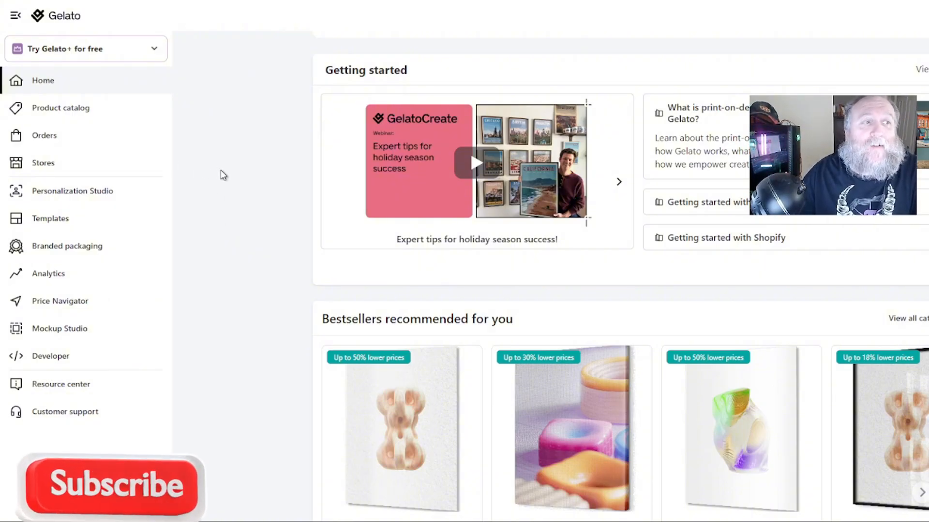
Open the Mugs & Bottle category of the product catalog and browse the available mugs.
{"action": "left_click", "coordinate": [70, 115]}
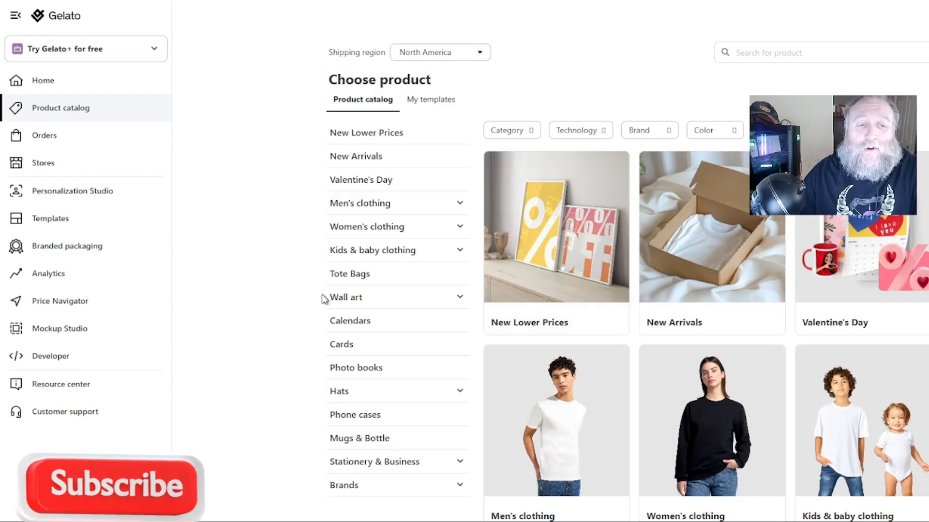
{"action": "scroll", "coordinate": [339, 247], "scroll_direction": "down", "scroll_amount": 1}
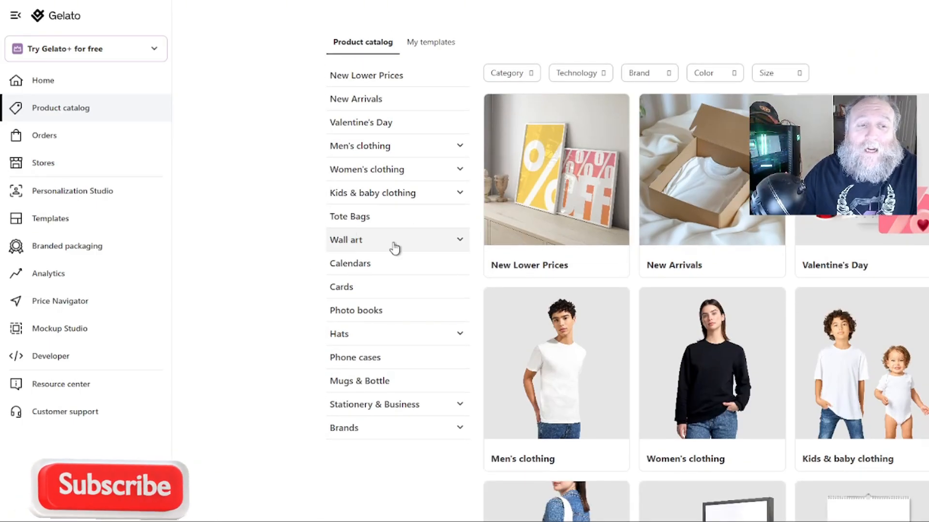
{"action": "left_click", "coordinate": [347, 386]}
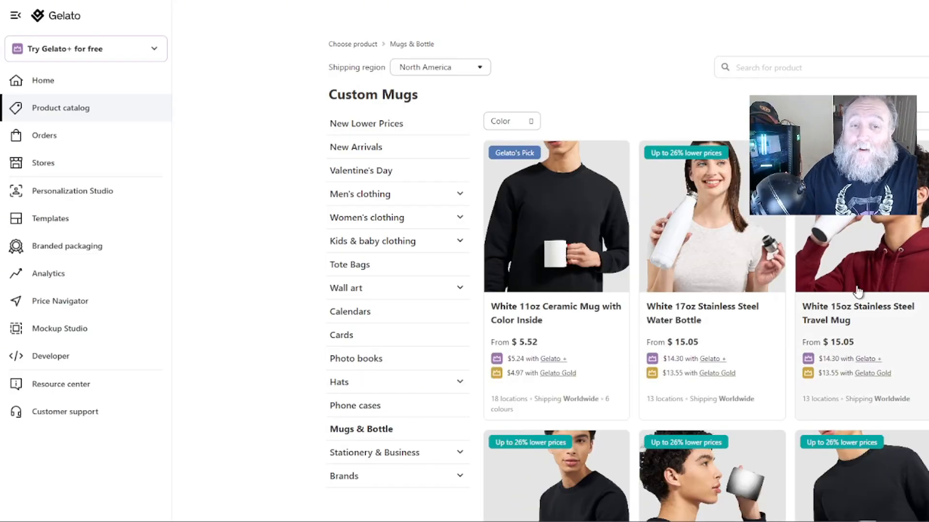
{"action": "scroll", "coordinate": [857, 290], "scroll_direction": "down", "scroll_amount": 5}
{"action": "scroll", "coordinate": [830, 358], "scroll_direction": "down", "scroll_amount": 6}
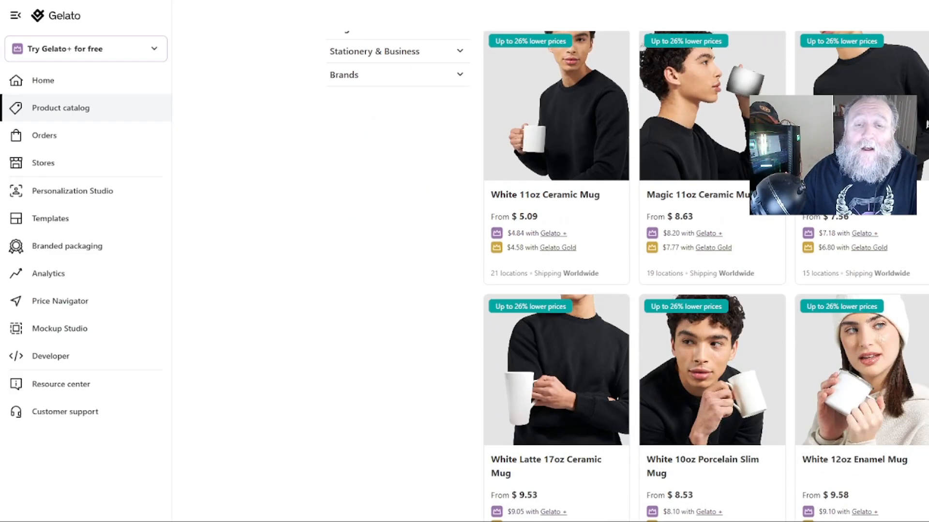
{"action": "scroll", "coordinate": [829, 358], "scroll_direction": "down", "scroll_amount": 3}
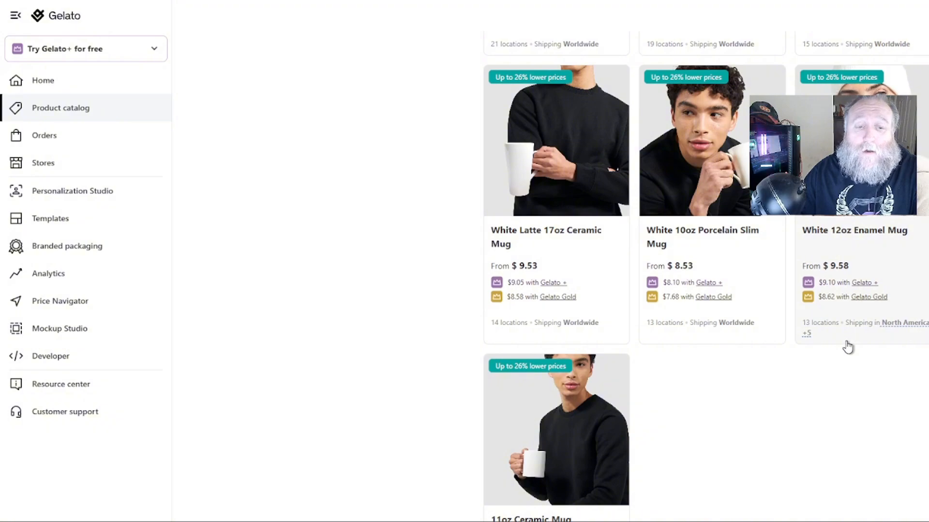
{"action": "scroll", "coordinate": [742, 369], "scroll_direction": "down", "scroll_amount": 4}
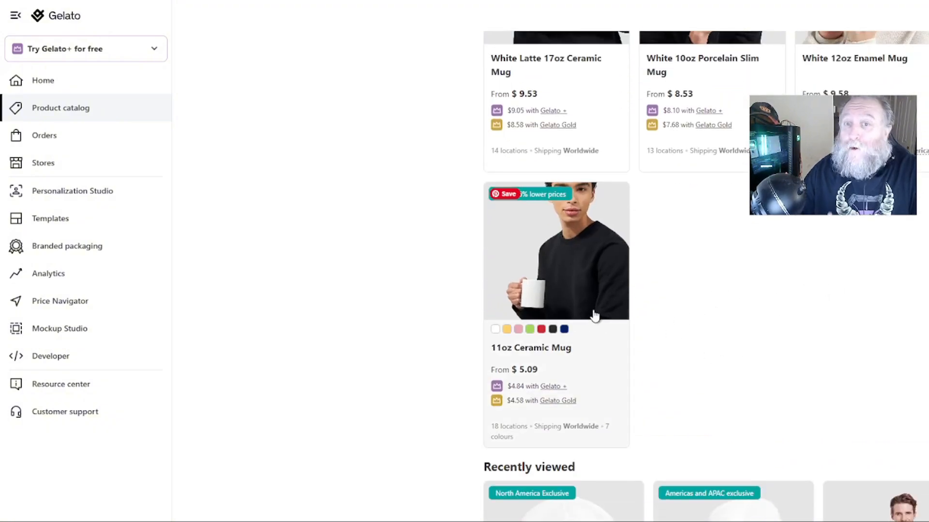
{"action": "scroll", "coordinate": [788, 370], "scroll_direction": "up", "scroll_amount": 12}
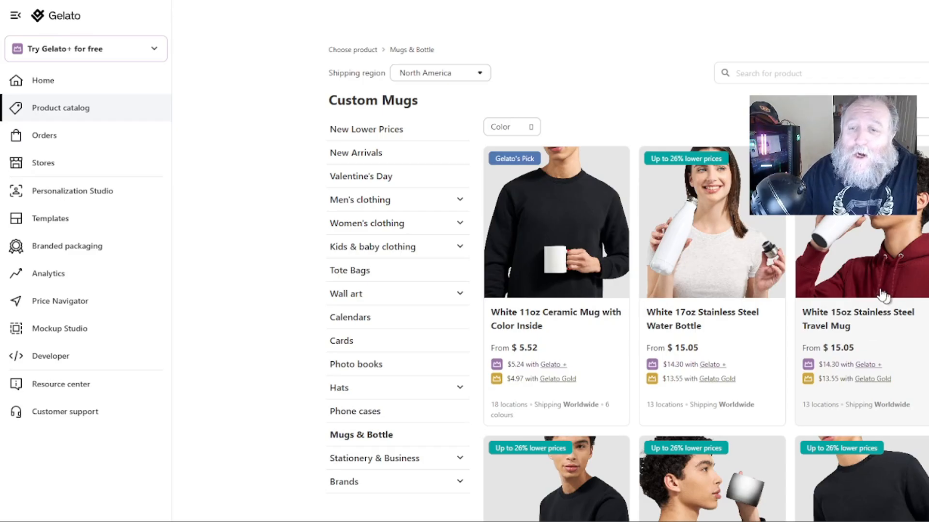
Look at the stainless steel travel mug, then open the 11oz Ceramic Mug product page instead.
{"action": "left_click", "coordinate": [839, 244]}
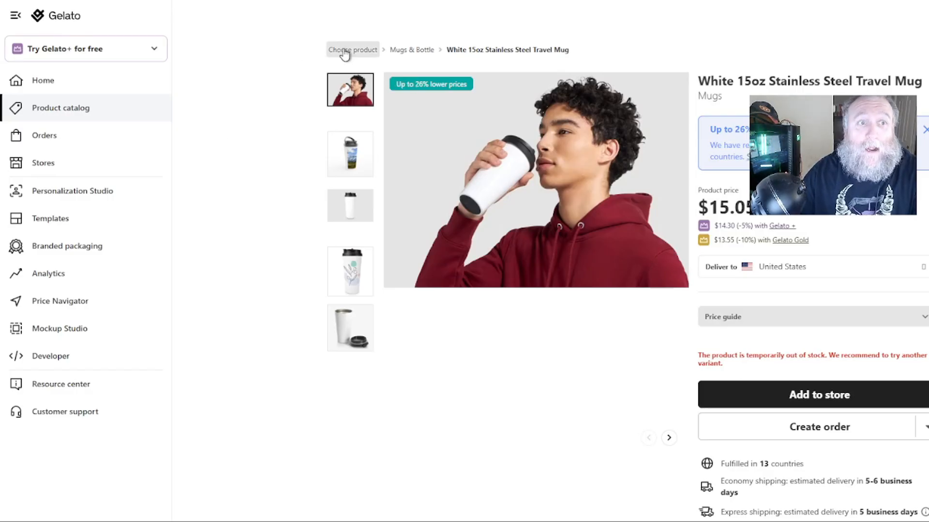
{"action": "left_click", "coordinate": [411, 50]}
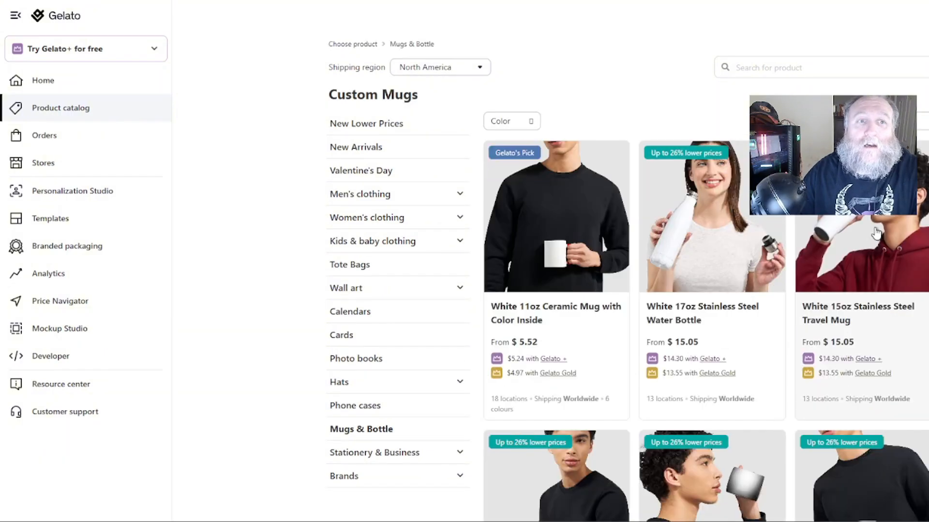
{"action": "scroll", "coordinate": [877, 233], "scroll_direction": "down", "scroll_amount": 7}
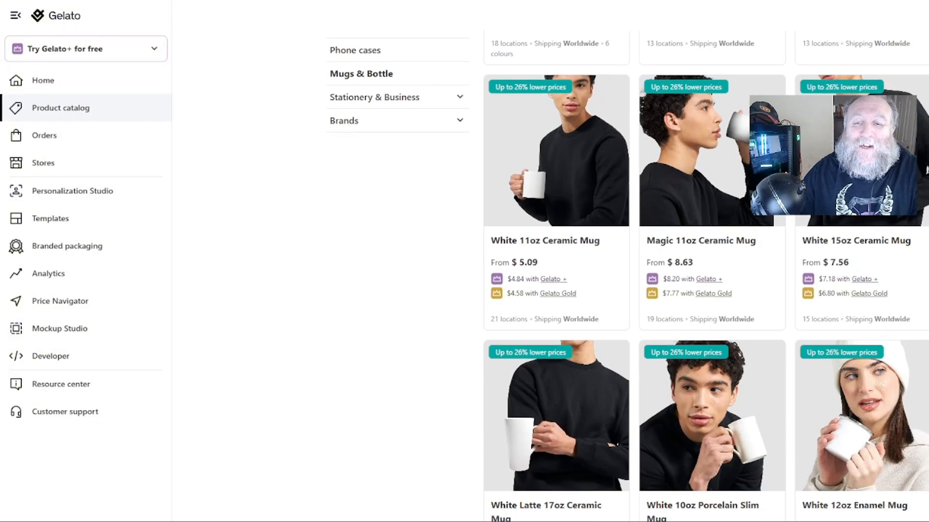
{"action": "scroll", "coordinate": [556, 261], "scroll_direction": "down", "scroll_amount": 9}
{"action": "left_click", "coordinate": [556, 271]}
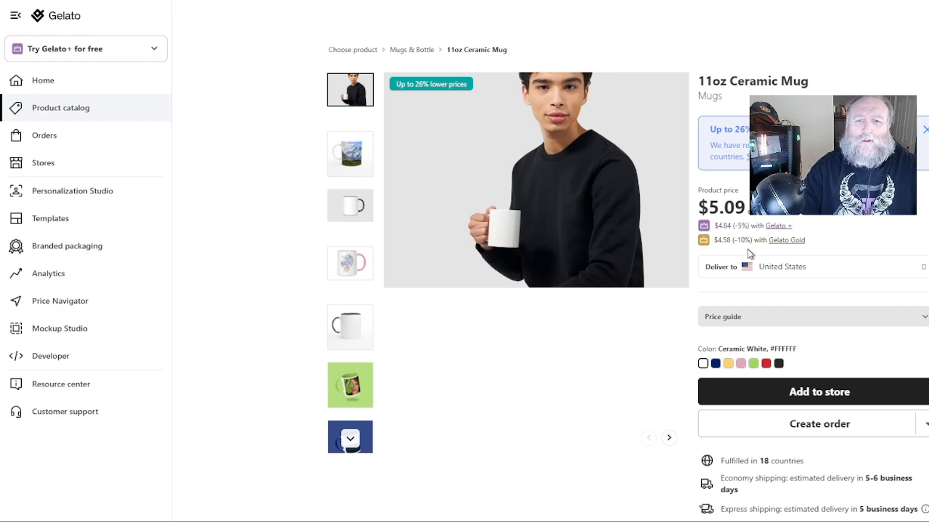
Add the 11oz Ceramic Mug to the Etsy store to open its design editor.
{"action": "left_click", "coordinate": [825, 394]}
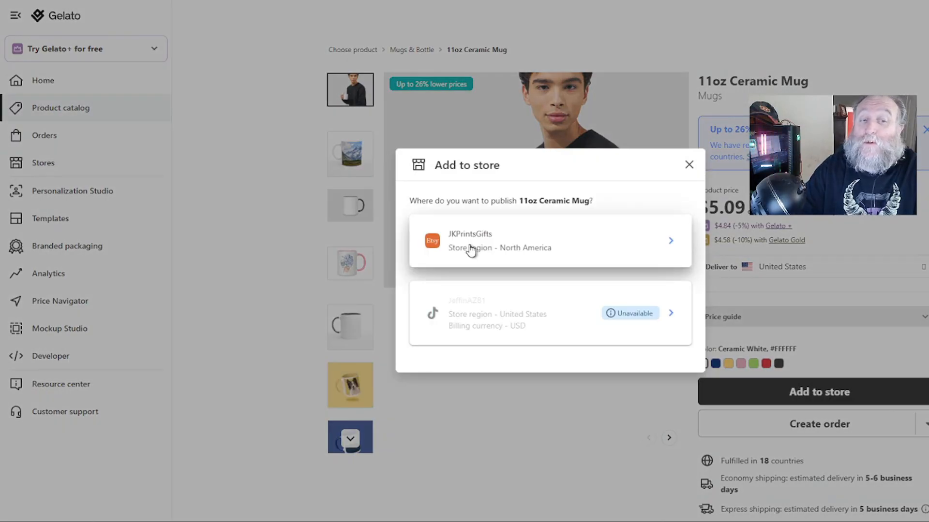
{"action": "left_click", "coordinate": [471, 251]}
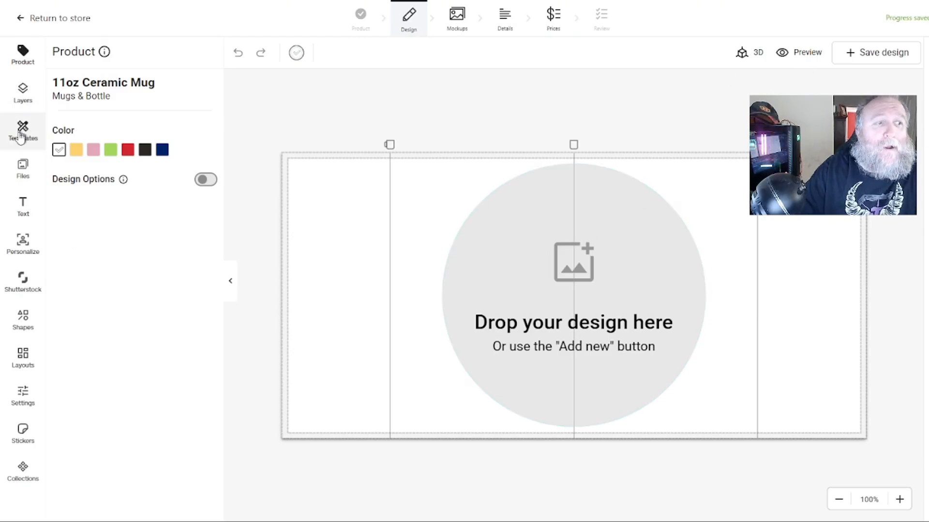
Upload Coffee Mug.png from the Etsy Business folder into the design files.
{"action": "left_click", "coordinate": [21, 179]}
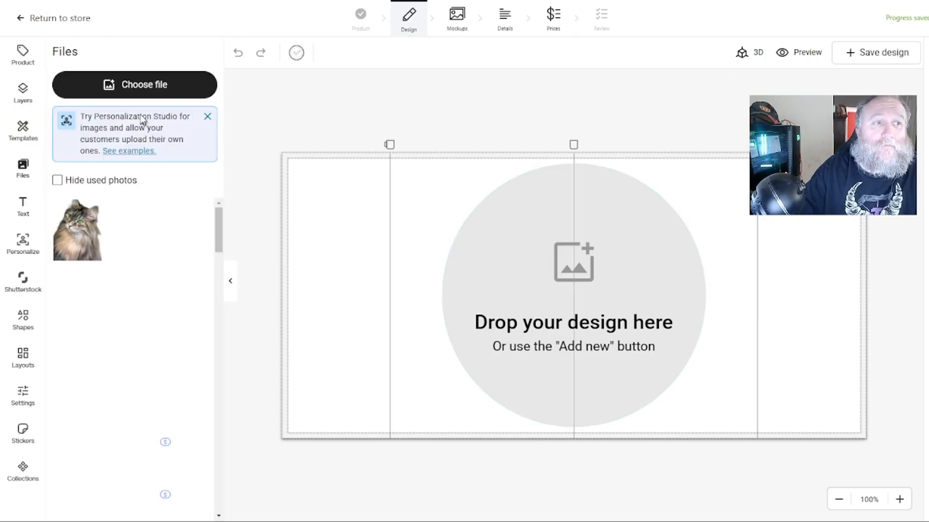
{"action": "left_click", "coordinate": [139, 87]}
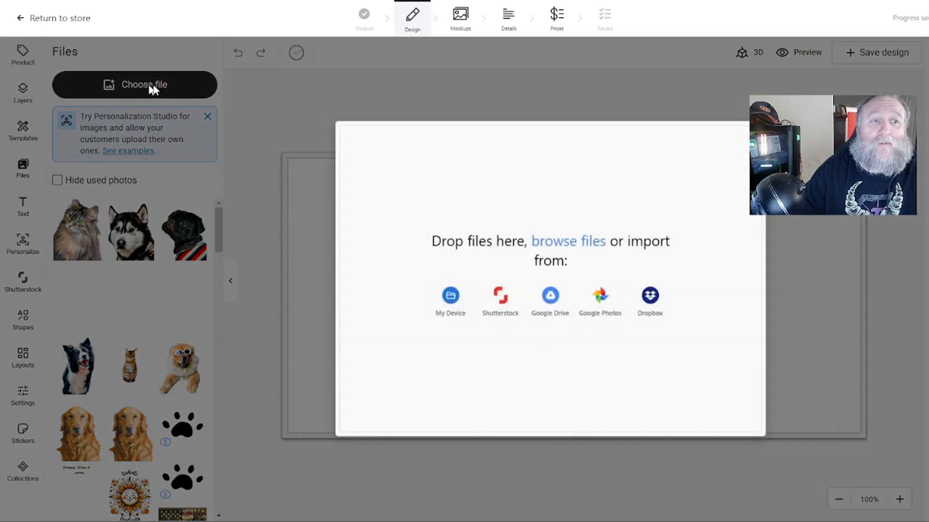
{"action": "left_click", "coordinate": [455, 298]}
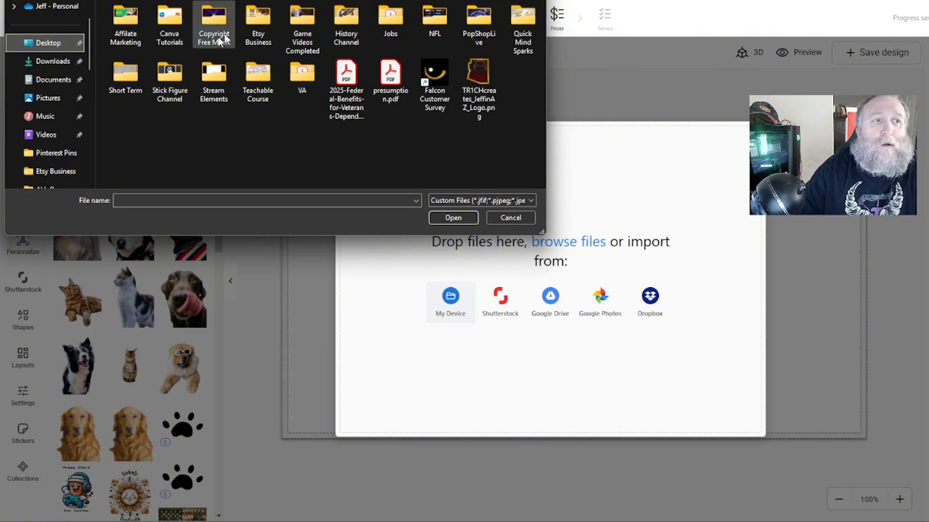
{"action": "double_click", "coordinate": [257, 44]}
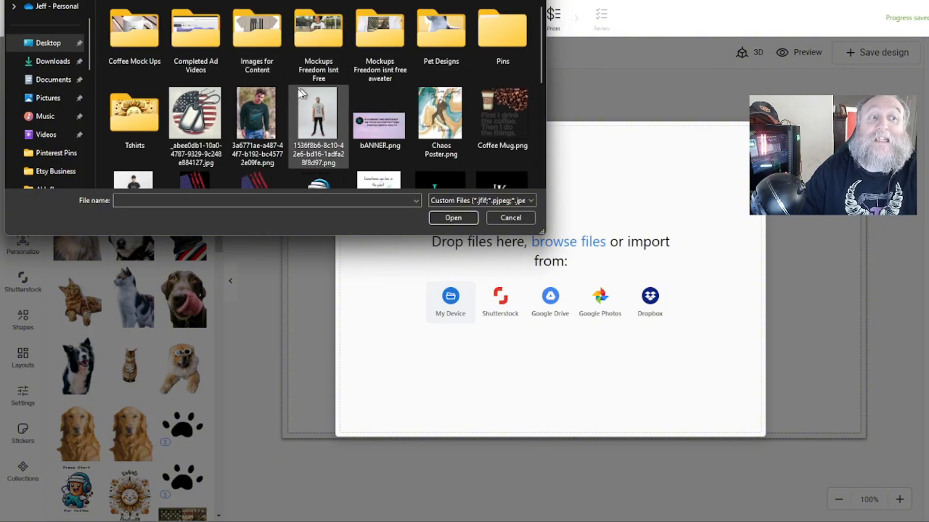
{"action": "left_click", "coordinate": [504, 112]}
{"action": "double_click", "coordinate": [503, 108]}
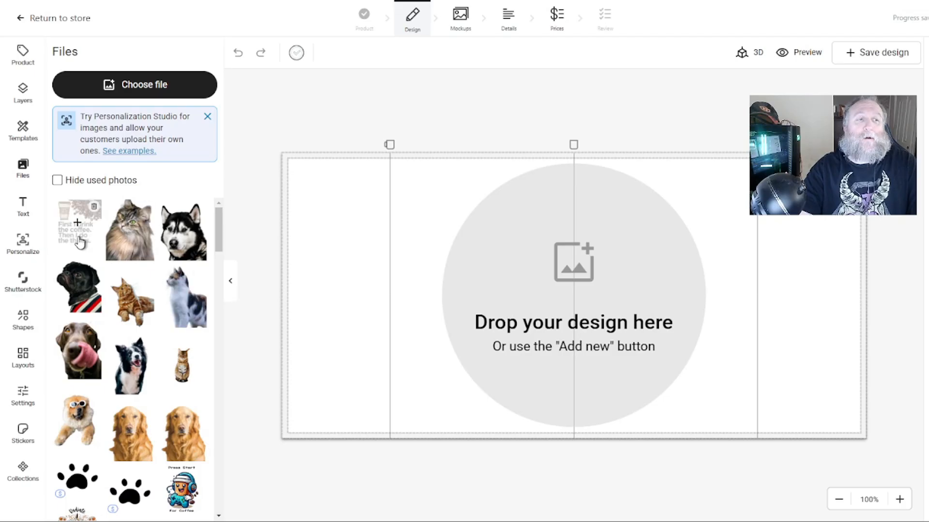
Place the coffee quote design on the mug's left half and enlarge it slightly.
{"action": "left_click_drag", "start_coordinate": [74, 240], "coordinate": [538, 294]}
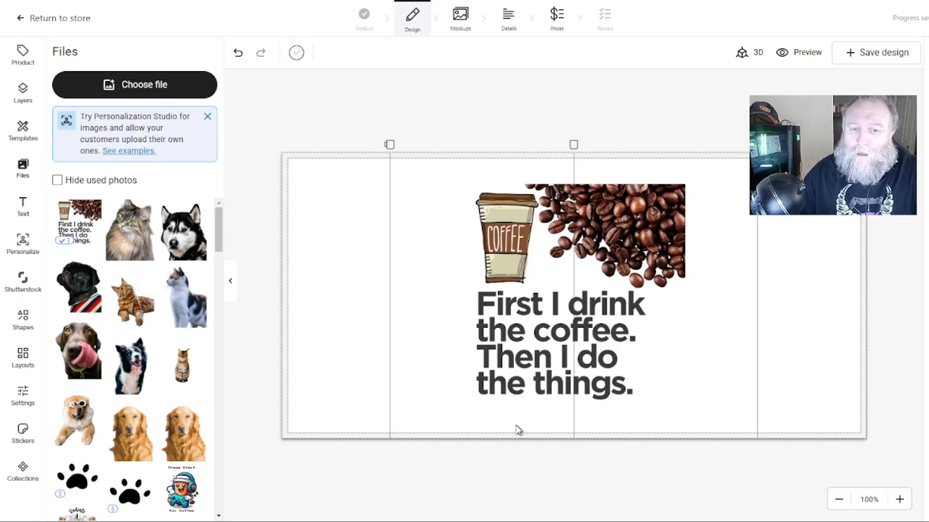
{"action": "left_click_drag", "start_coordinate": [549, 334], "coordinate": [378, 317]}
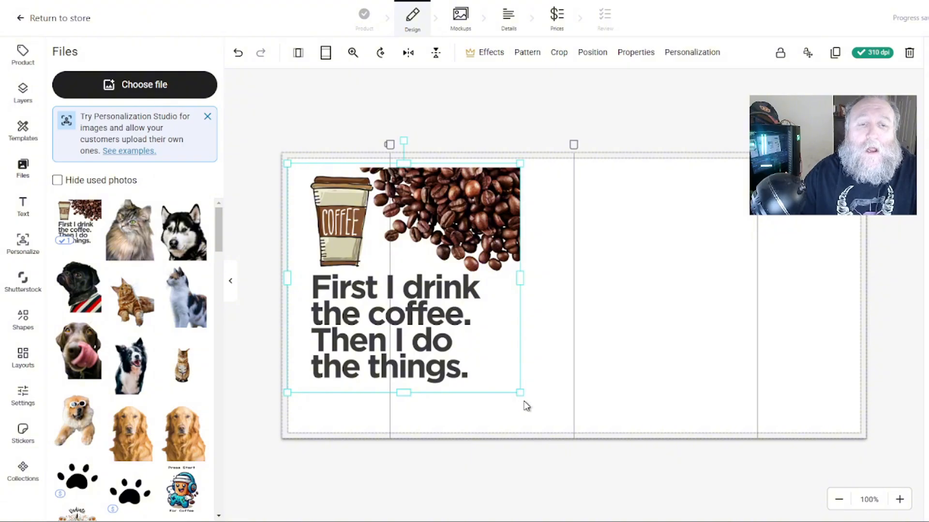
{"action": "left_click_drag", "start_coordinate": [520, 393], "coordinate": [546, 428]}
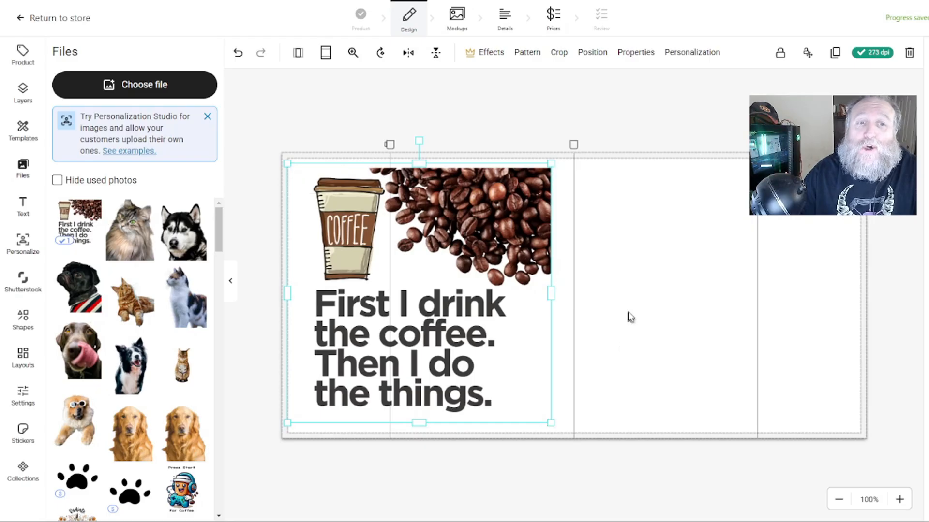
{"action": "left_click", "coordinate": [645, 296]}
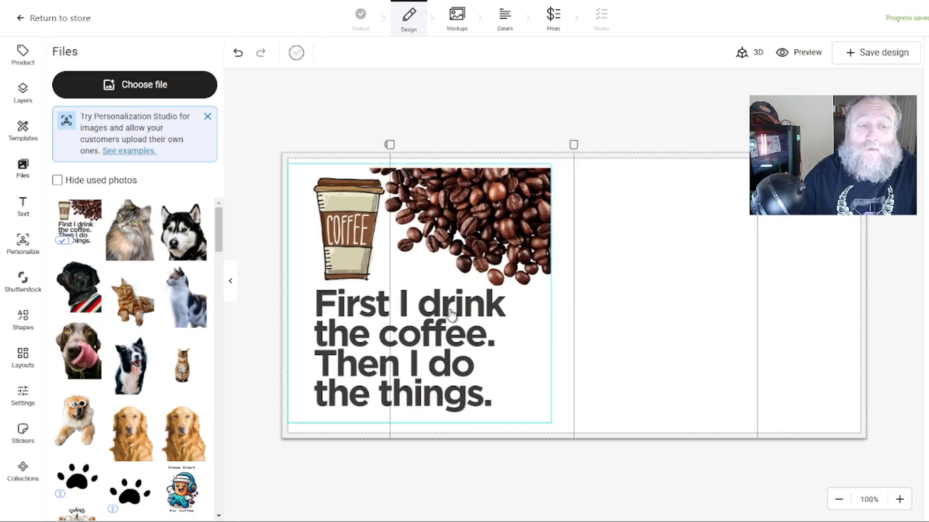
Add a second copy of the design and enlarge it to fill the mug's right half.
{"action": "left_click", "coordinate": [67, 234]}
{"action": "left_click_drag", "start_coordinate": [593, 327], "coordinate": [755, 307]}
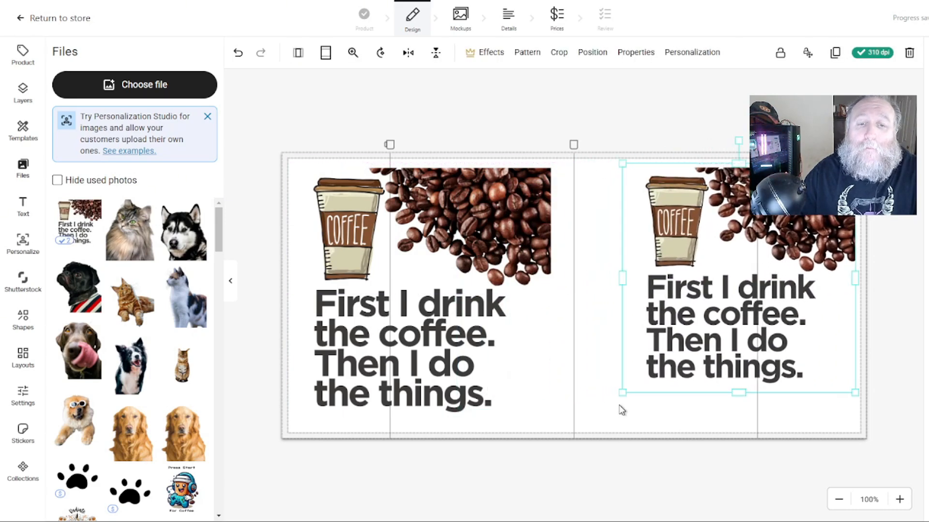
{"action": "left_click_drag", "start_coordinate": [626, 387], "coordinate": [579, 434]}
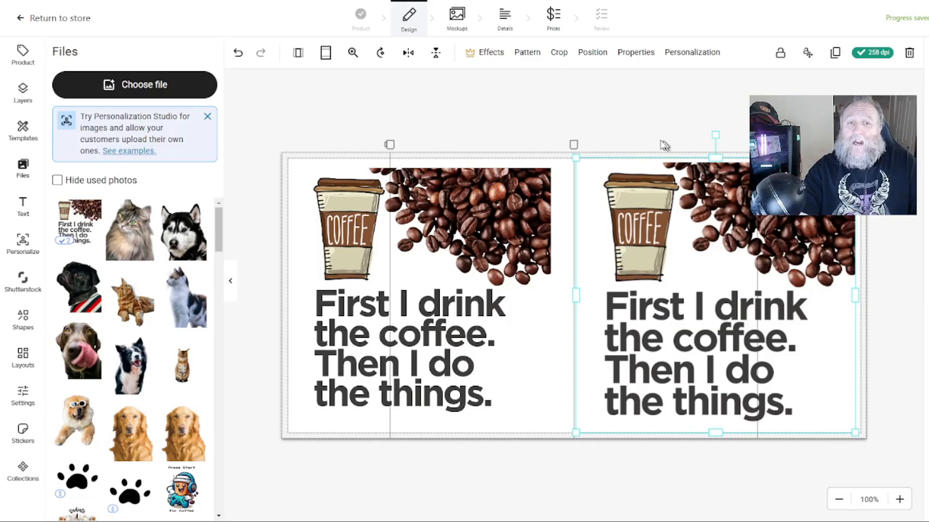
Preview the mug in 3D and rotate it to check the design from all sides.
{"action": "left_click", "coordinate": [597, 117]}
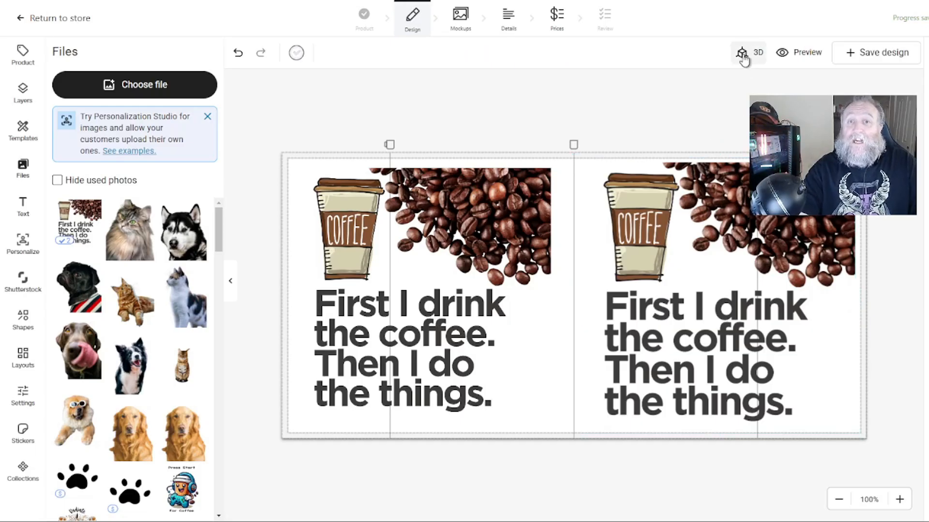
{"action": "left_click", "coordinate": [742, 54]}
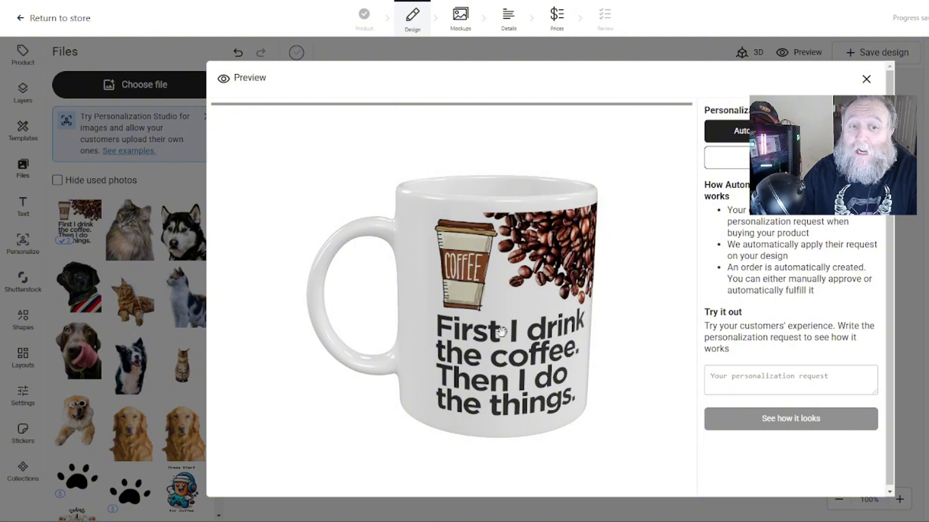
{"action": "left_click_drag", "start_coordinate": [453, 334], "coordinate": [427, 329]}
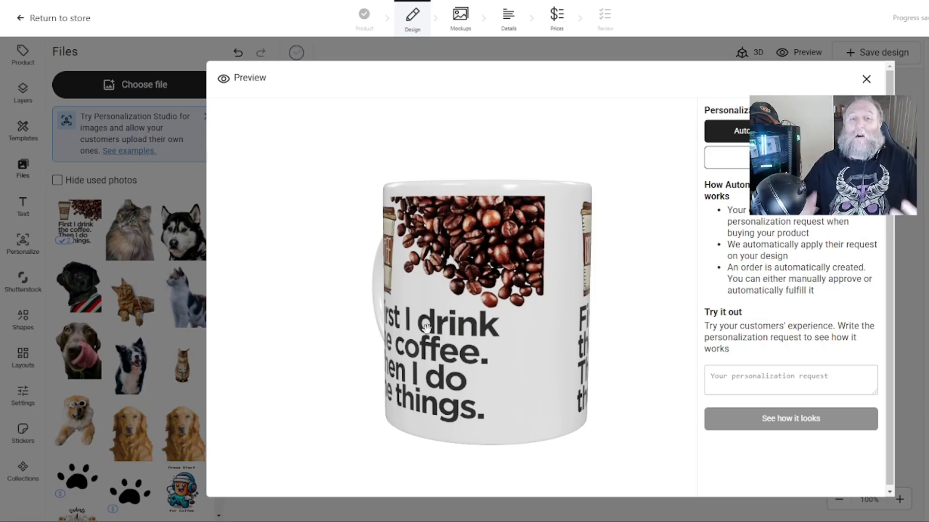
{"action": "left_click_drag", "start_coordinate": [427, 328], "coordinate": [467, 316]}
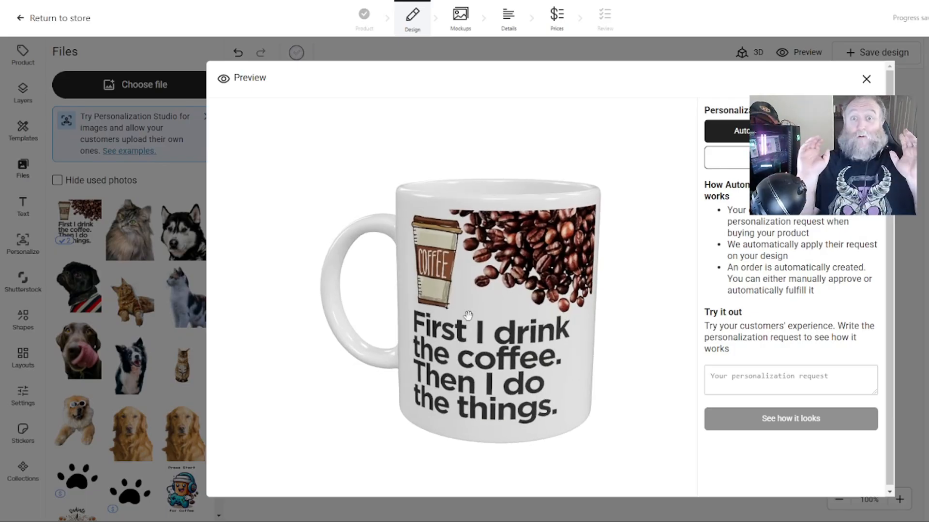
{"action": "left_click_drag", "start_coordinate": [490, 312], "coordinate": [404, 328]}
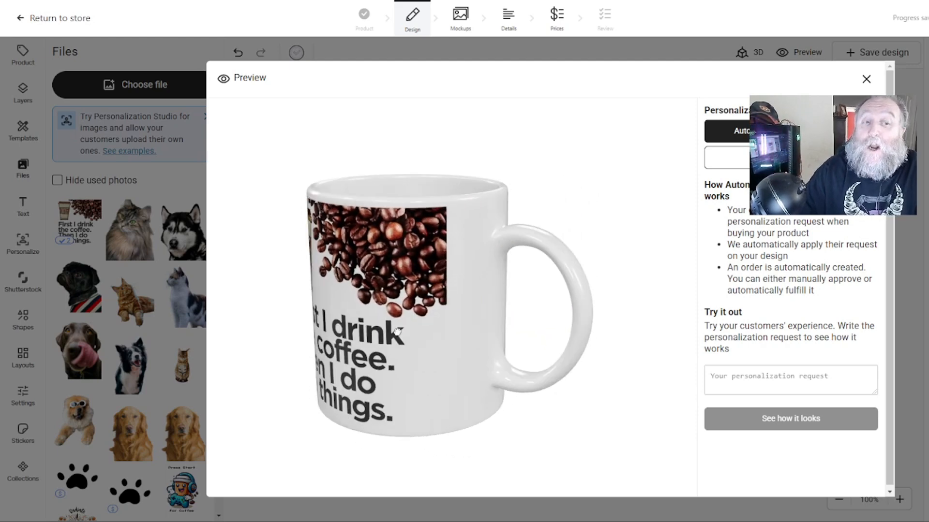
{"action": "left_click_drag", "start_coordinate": [474, 321], "coordinate": [545, 326]}
{"action": "left_click", "coordinate": [866, 79]}
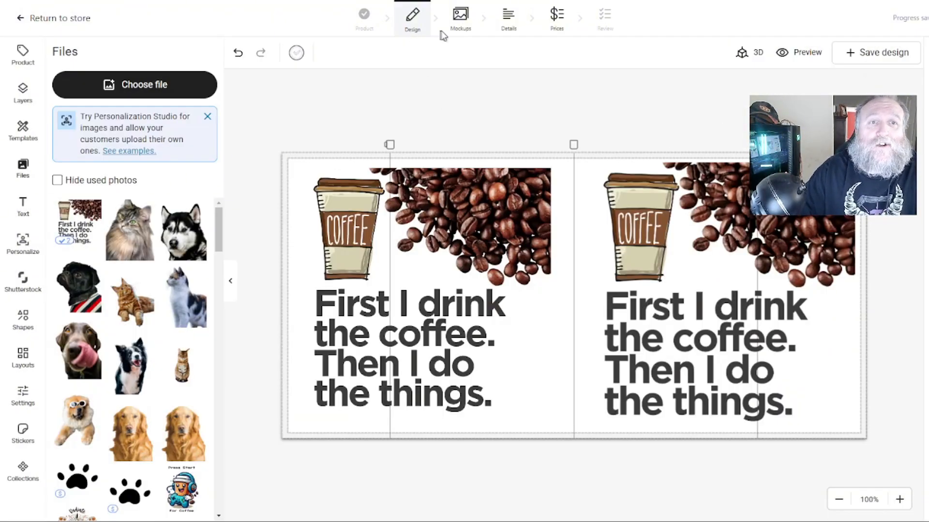
Open the product details and generate an AI title, description and tags from the prompt "First I drink coffee, then I do the things coffee mug, fun mug, coffee lovers, mug lovers, coffee".
{"action": "left_click", "coordinate": [517, 29]}
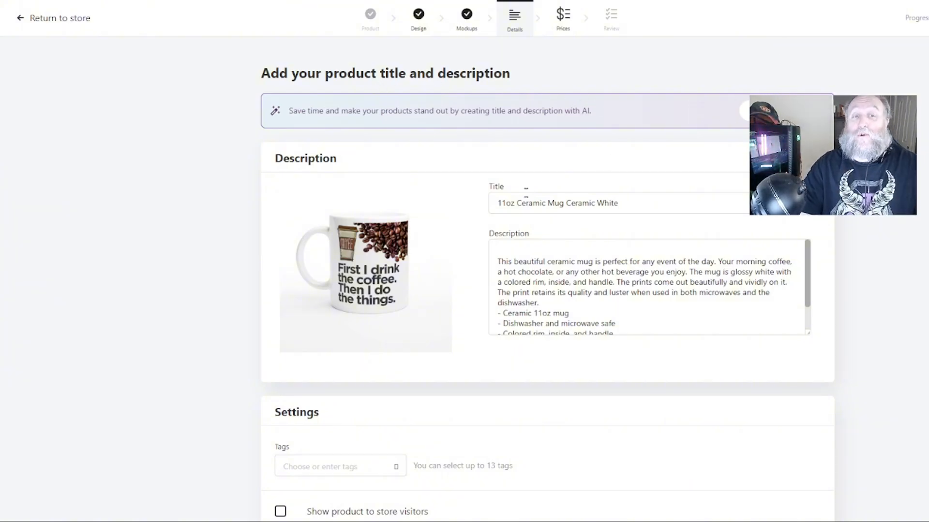
{"action": "left_click", "coordinate": [781, 111]}
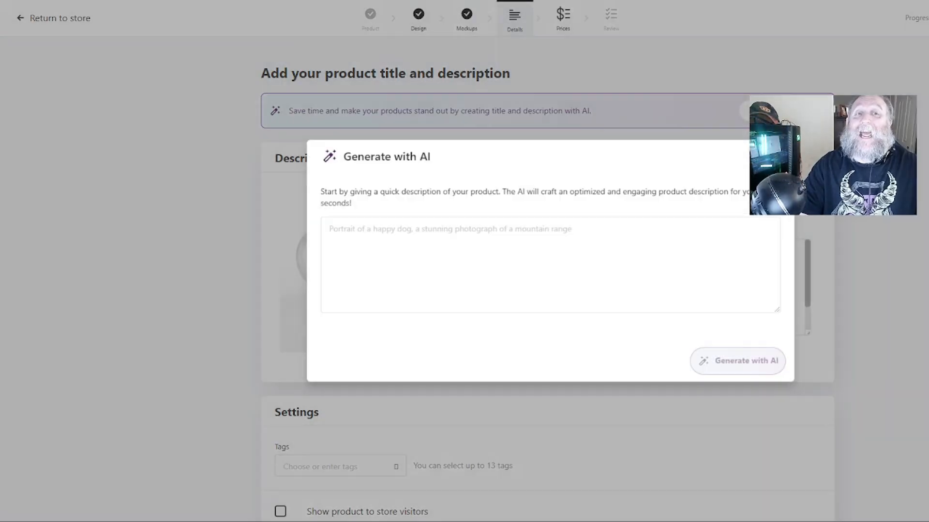
{"action": "left_click", "coordinate": [416, 256]}
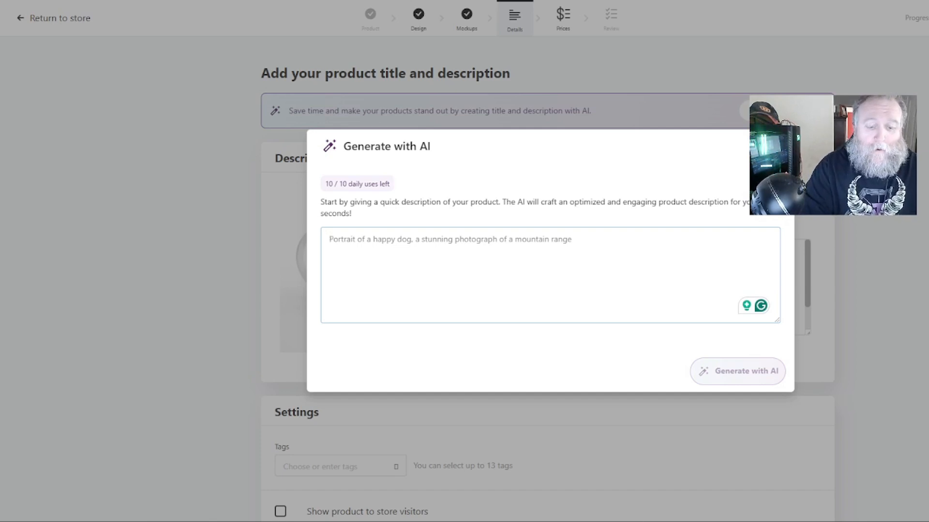
{"action": "type", "text": "First I drink "}
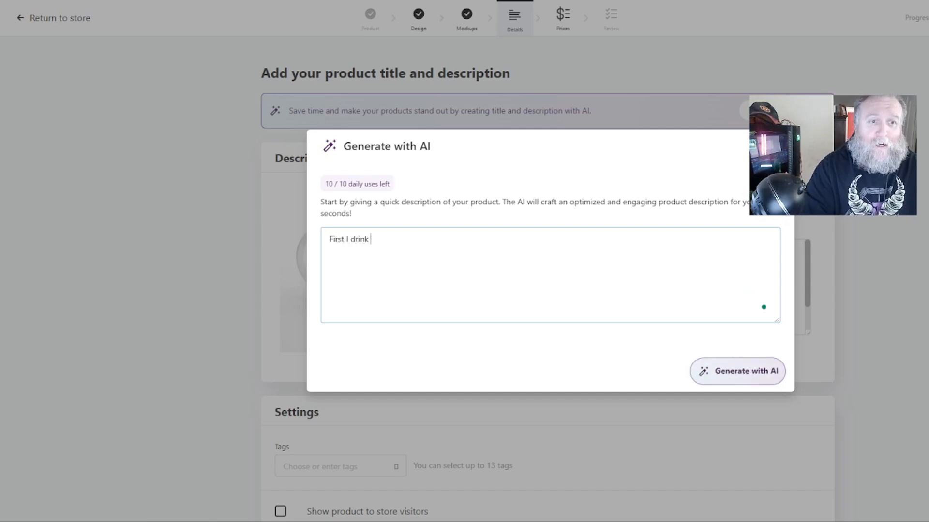
{"action": "type", "text": "cofee"}
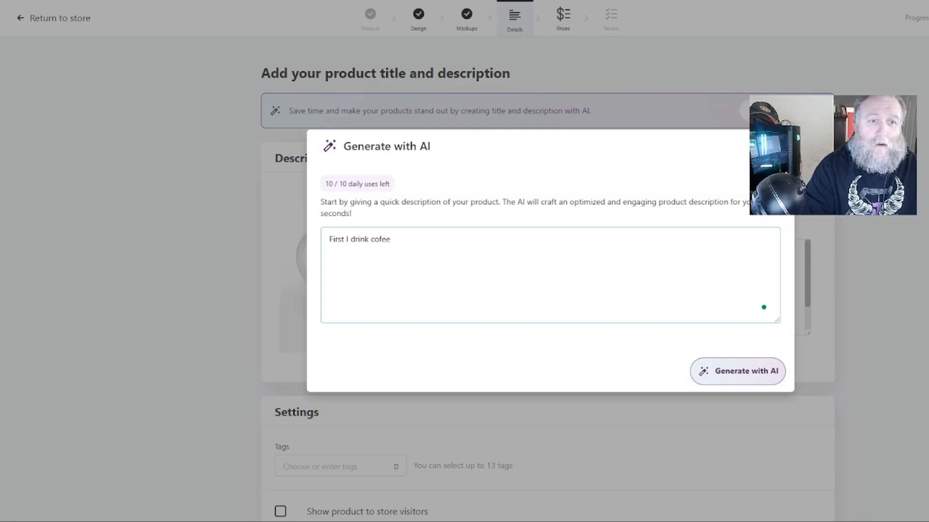
{"action": "key", "text": "BackSpace"}
{"action": "key", "text": "BackSpace"}
{"action": "type", "text": "fee, then I d"}
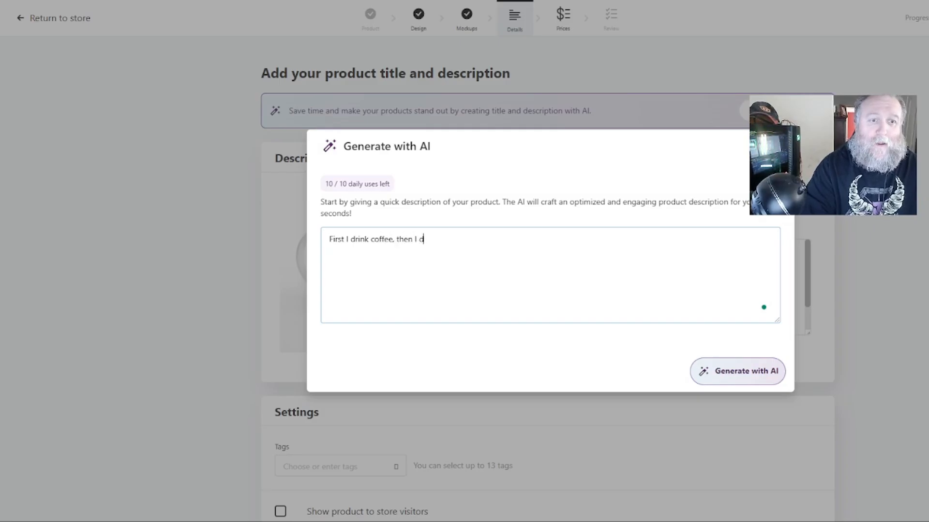
{"action": "type", "text": "o the things "}
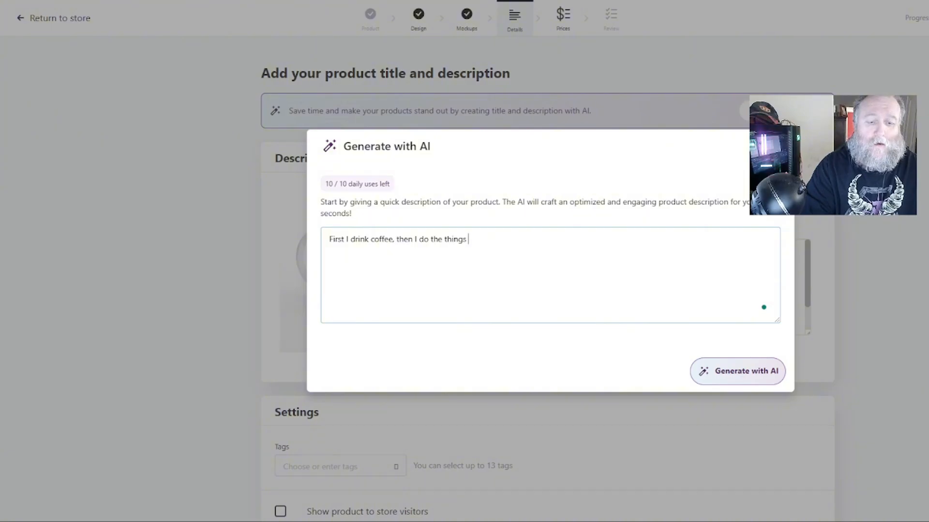
{"action": "type", "text": "coffee mug, "}
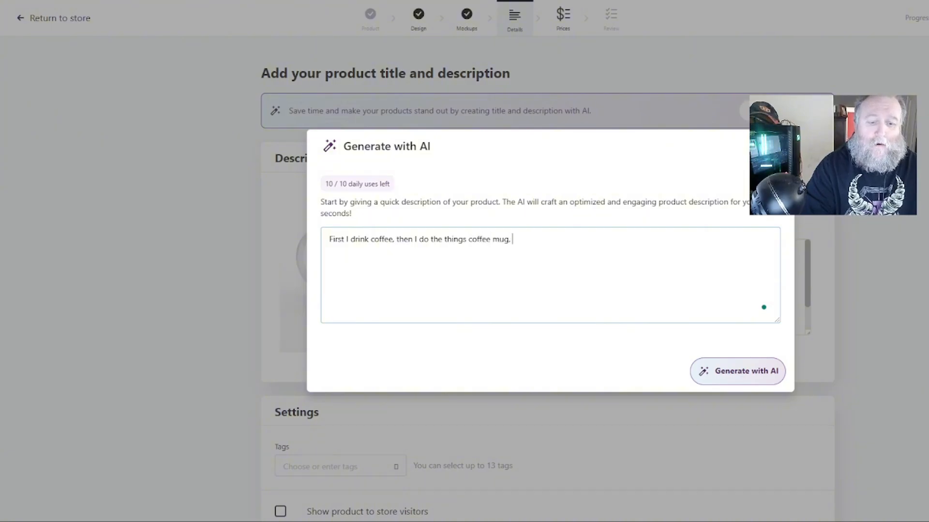
{"action": "type", "text": "fun m"}
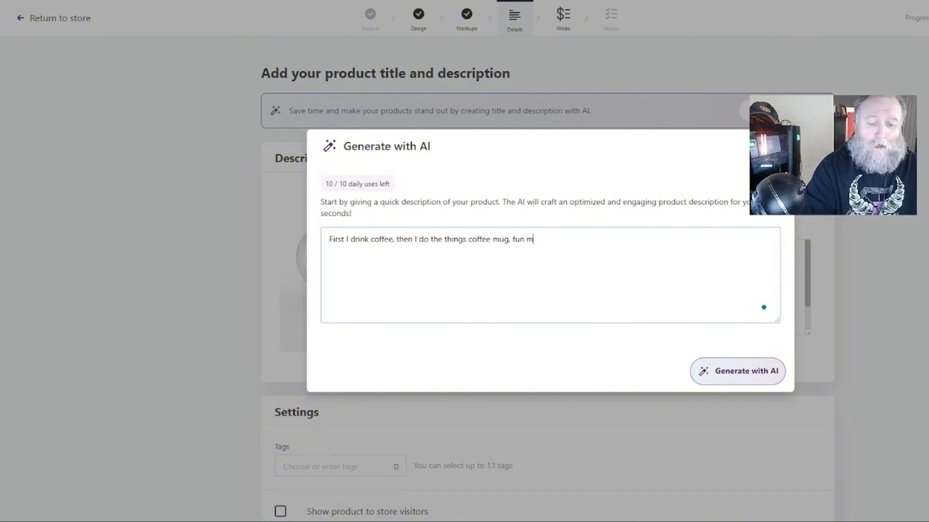
{"action": "type", "text": "ug, coffee lovers,"}
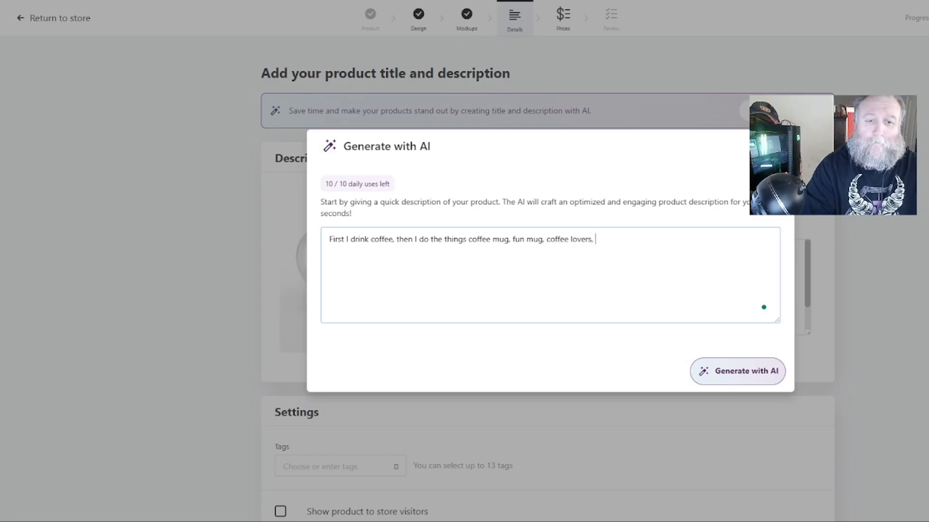
{"action": "type", "text": " mug lovers"}
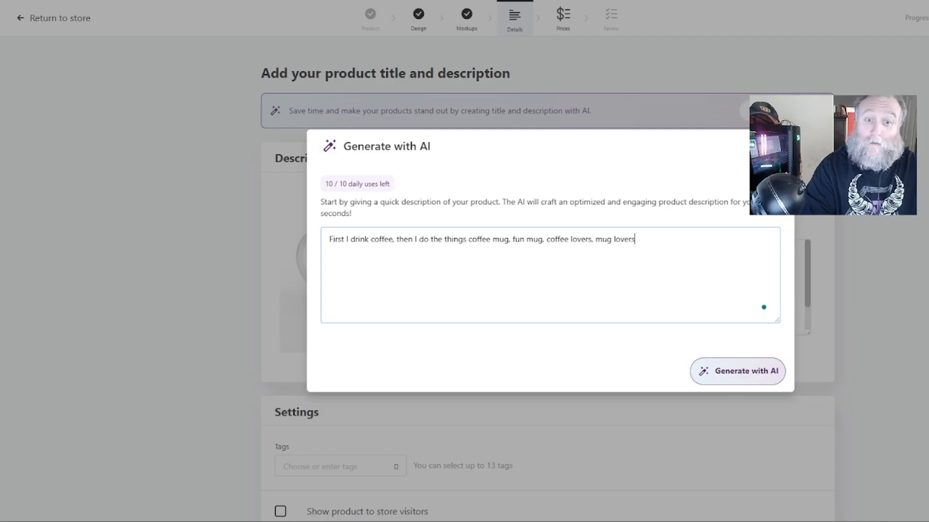
{"action": "type", "text": ","}
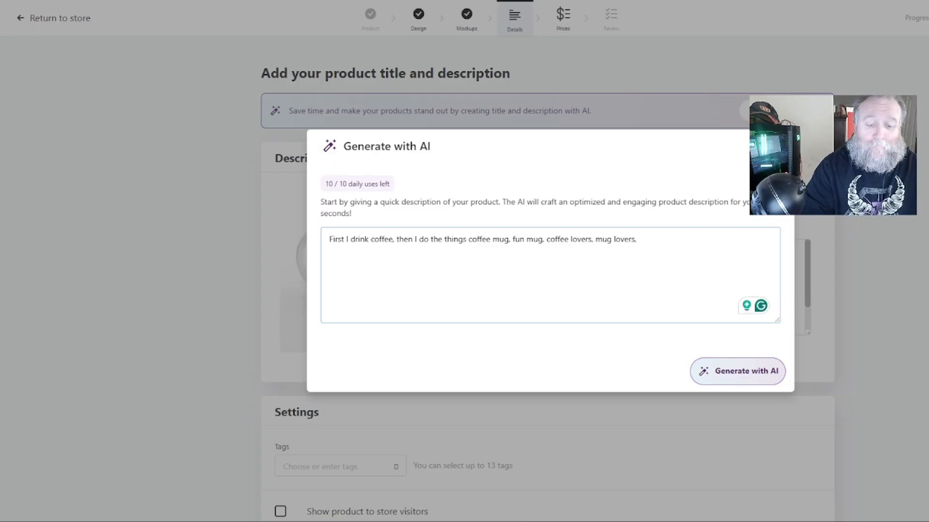
{"action": "type", "text": "coffee"}
{"action": "key", "text": "BackSpace"}
{"action": "key", "text": "BackSpace"}
{"action": "type", "text": "fee"}
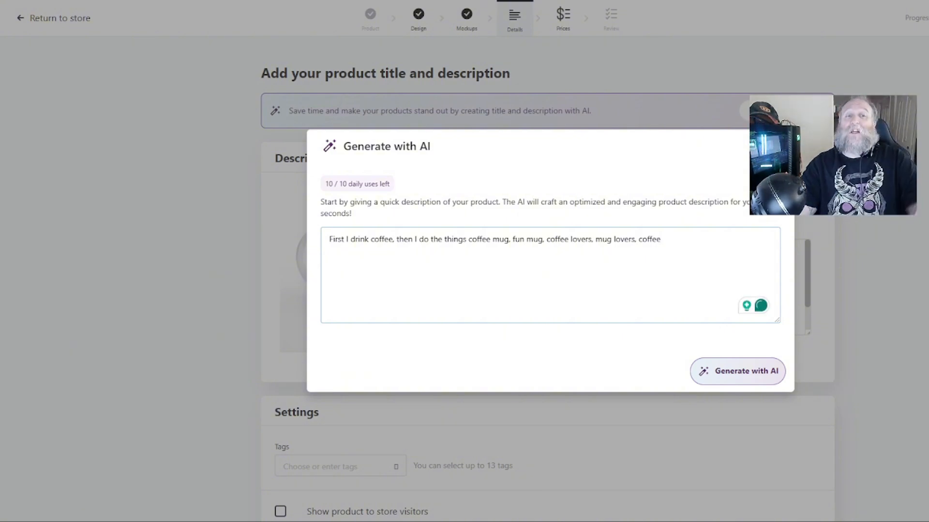
{"action": "left_click", "coordinate": [709, 374]}
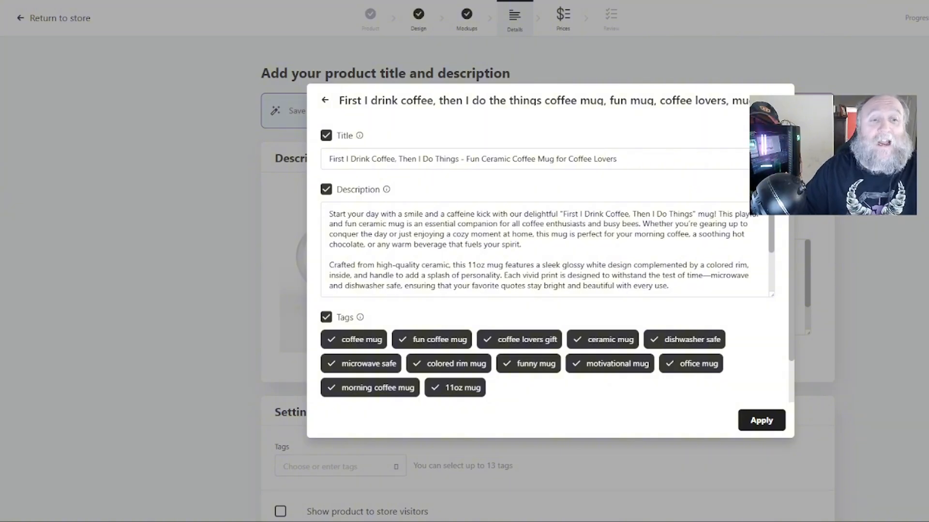
Review the generated title, description and tags and apply them to the product.
{"action": "scroll", "coordinate": [546, 249], "scroll_direction": "down", "scroll_amount": 5}
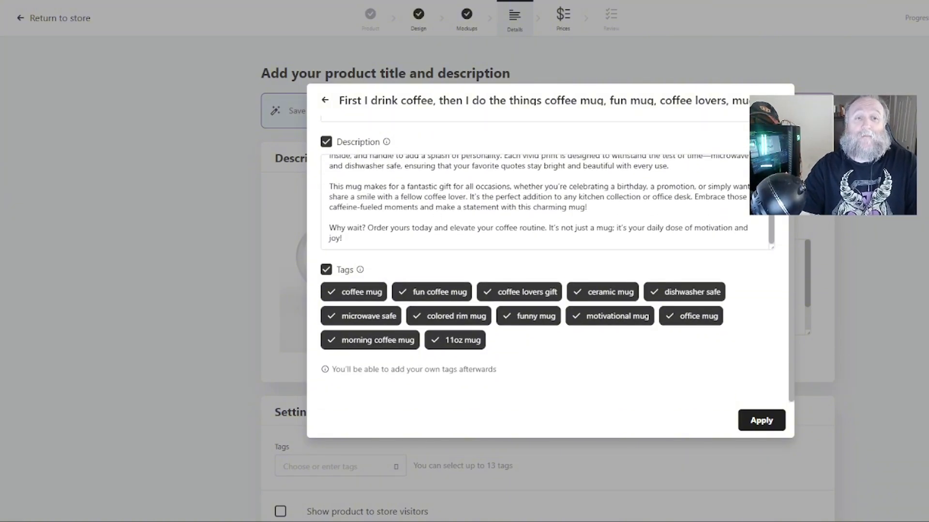
{"action": "scroll", "coordinate": [547, 200], "scroll_direction": "up", "scroll_amount": 5}
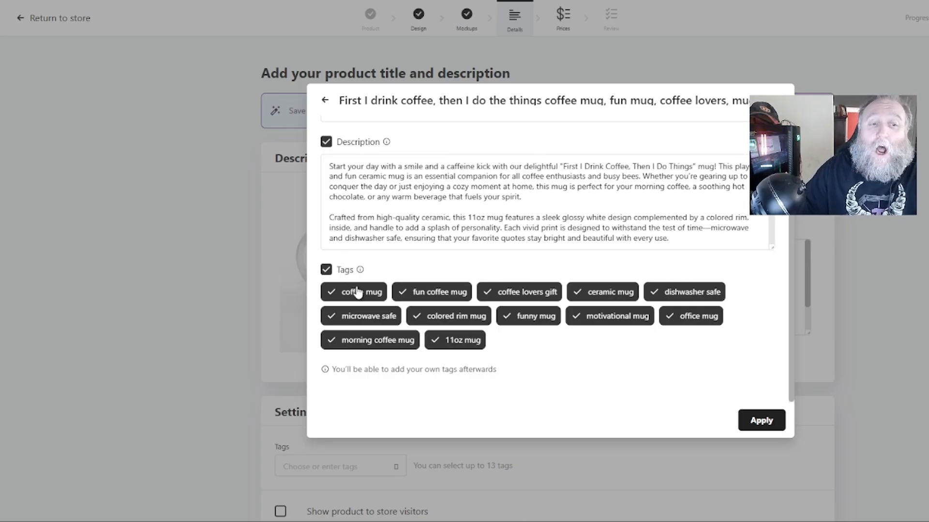
{"action": "scroll", "coordinate": [356, 293], "scroll_direction": "up", "scroll_amount": 1}
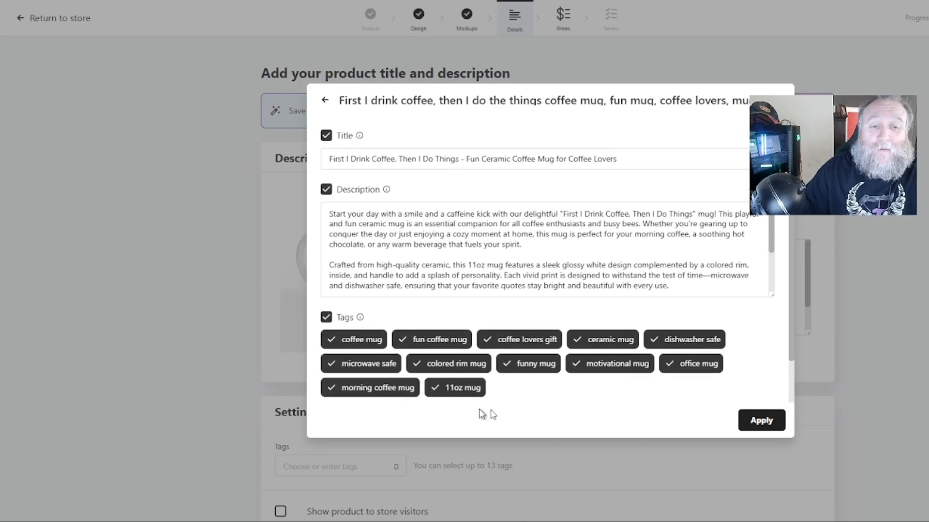
{"action": "left_click", "coordinate": [761, 420]}
Search the tags for Coffee Gift and add the unisex coffee gift tag.
{"action": "scroll", "coordinate": [557, 290], "scroll_direction": "down", "scroll_amount": 8}
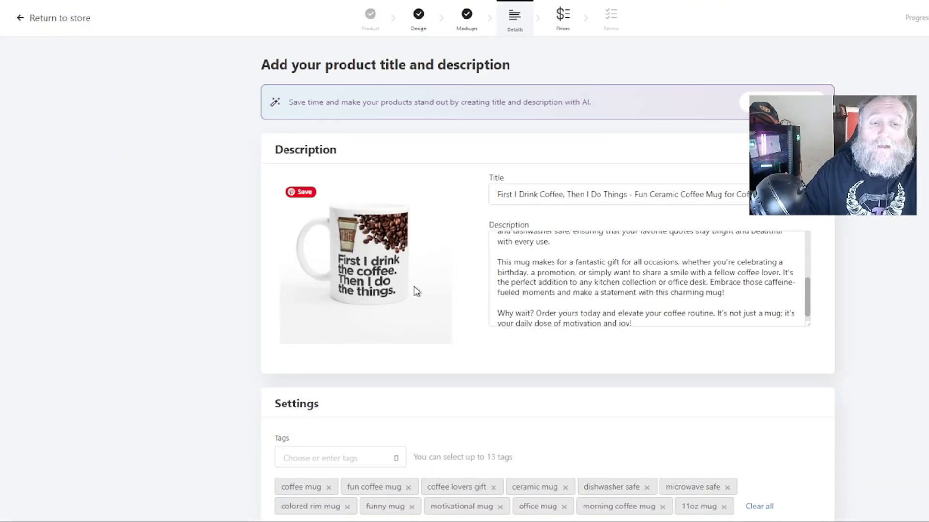
{"action": "scroll", "coordinate": [532, 284], "scroll_direction": "down", "scroll_amount": 1}
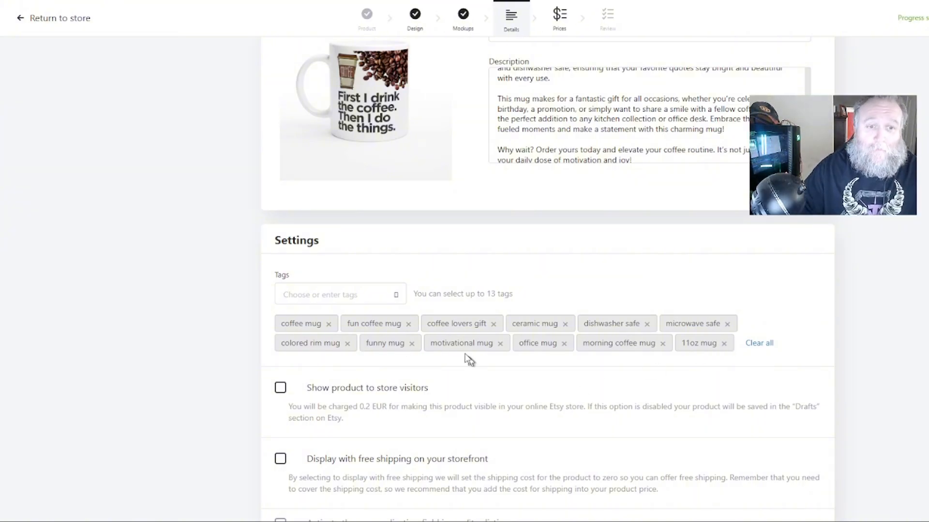
{"action": "left_click", "coordinate": [336, 294]}
{"action": "type", "text": "Co"}
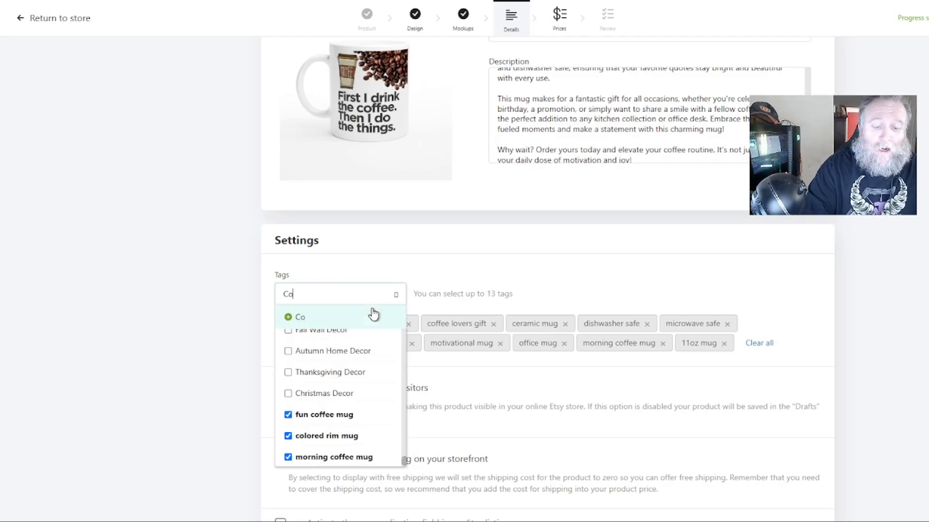
{"action": "type", "text": "ffee Gift"}
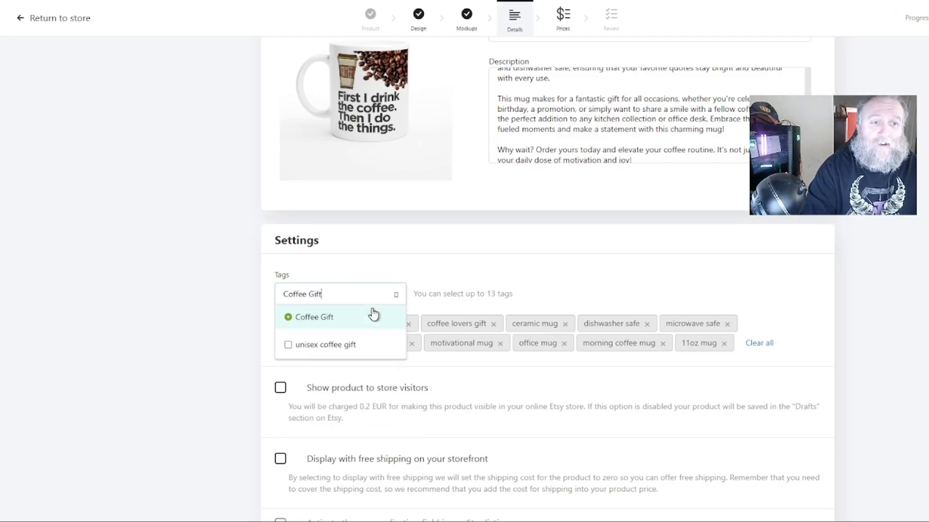
{"action": "left_click", "coordinate": [373, 315]}
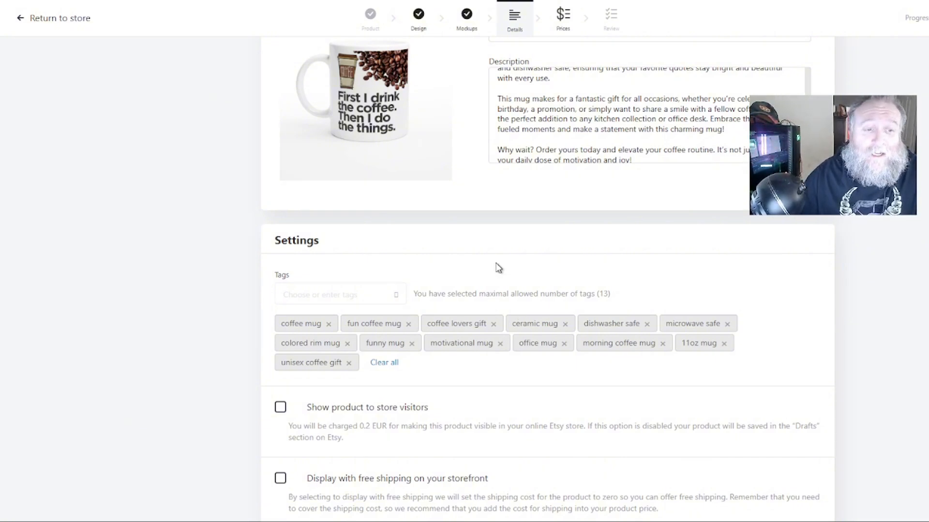
Enable showing the product to store visitors.
{"action": "scroll", "coordinate": [496, 265], "scroll_direction": "down", "scroll_amount": 1}
{"action": "left_click", "coordinate": [280, 350]}
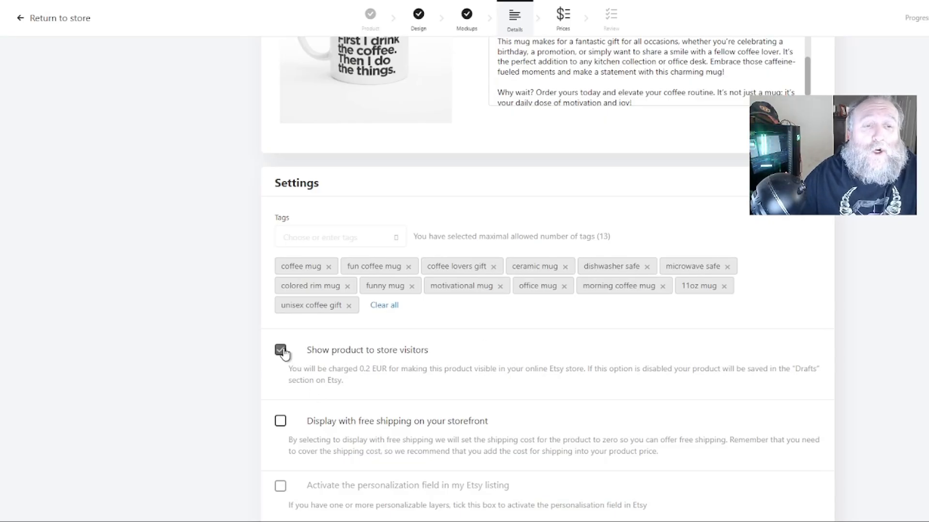
{"action": "scroll", "coordinate": [575, 297], "scroll_direction": "down", "scroll_amount": 2}
{"action": "scroll", "coordinate": [575, 297], "scroll_direction": "up", "scroll_amount": 4}
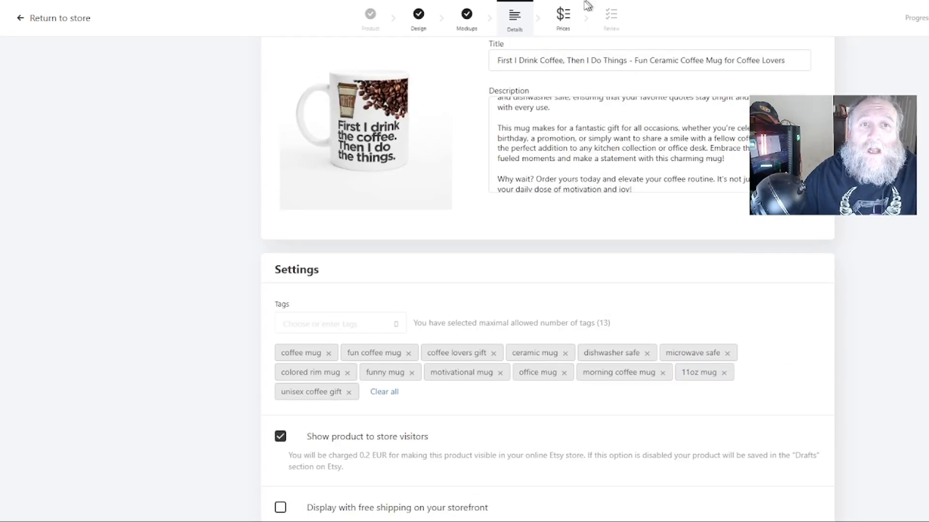
Go to pricing and set the retail price for all variants to 14.99 USD.
{"action": "left_click", "coordinate": [572, 25]}
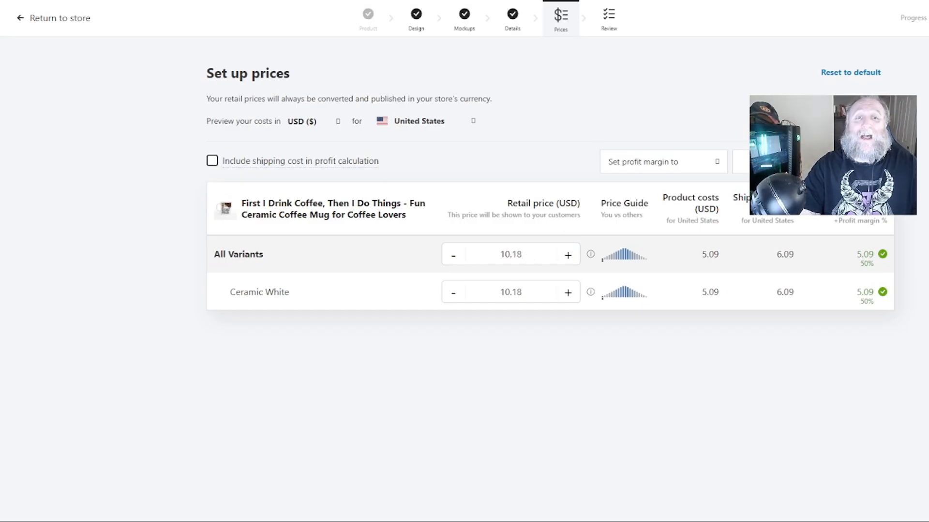
{"action": "left_click", "coordinate": [526, 254]}
{"action": "type", "text": "14.99"}
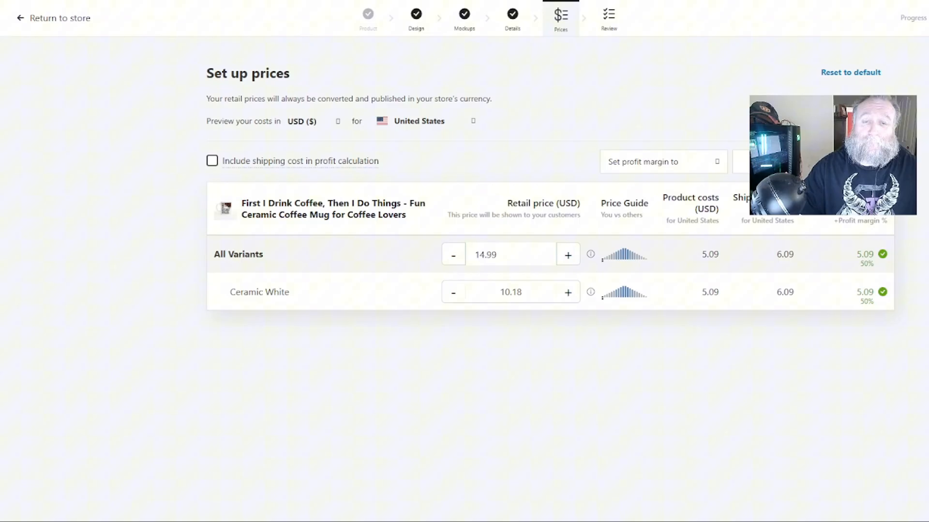
{"action": "left_click", "coordinate": [704, 435]}
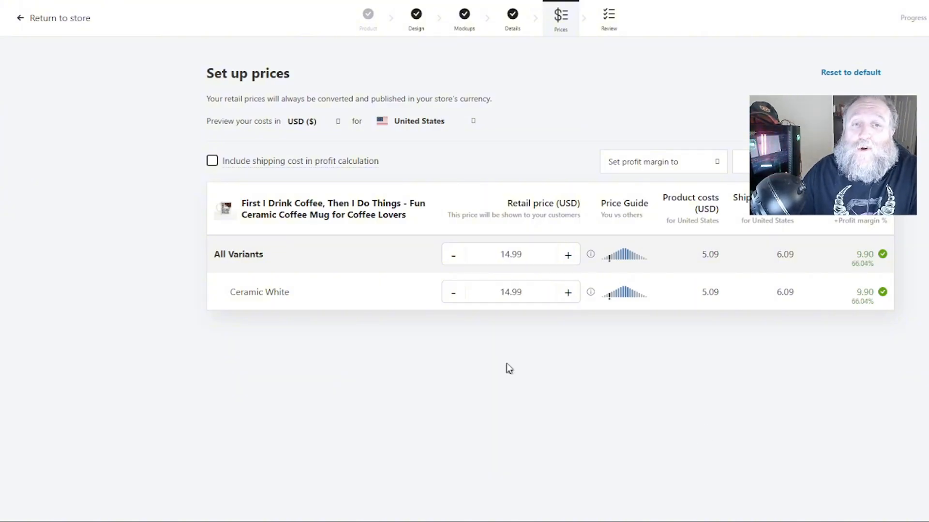
Switch to the Etsy Shop Manager in another browser tab.
{"action": "mouse_move", "coordinate": [621, 260]}
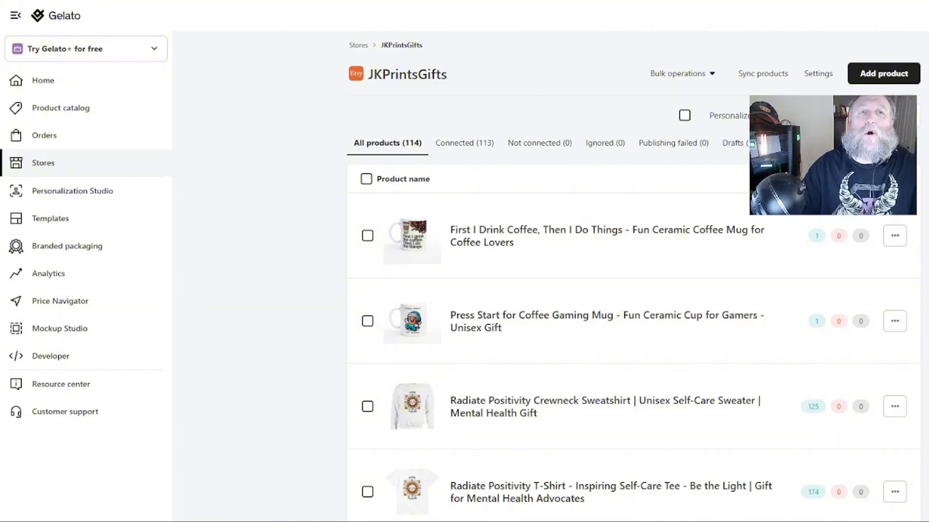
{"action": "left_click", "coordinate": [450, 0]}
{"action": "left_click", "coordinate": [458, 9]}
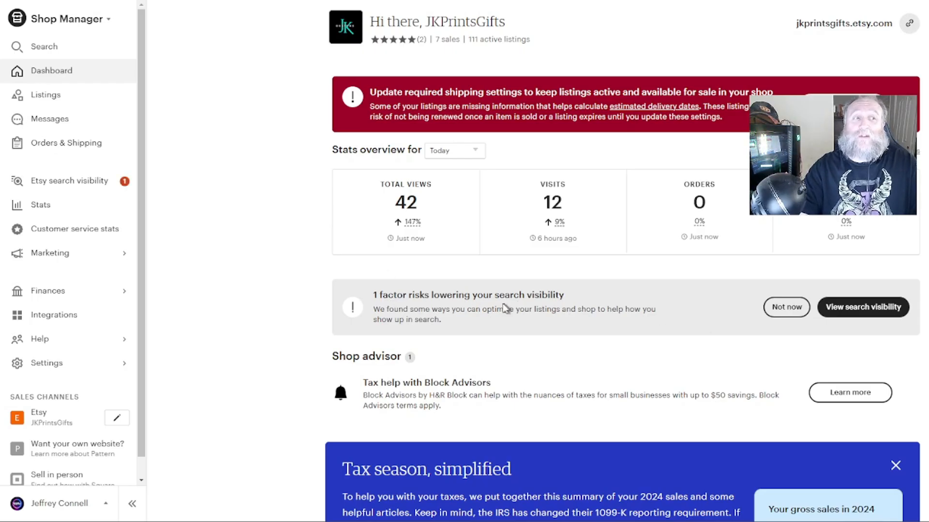
Move the First I Drink Coffee listing into the Cups/Mugs/Tumblers shop section.
{"action": "left_click", "coordinate": [55, 99]}
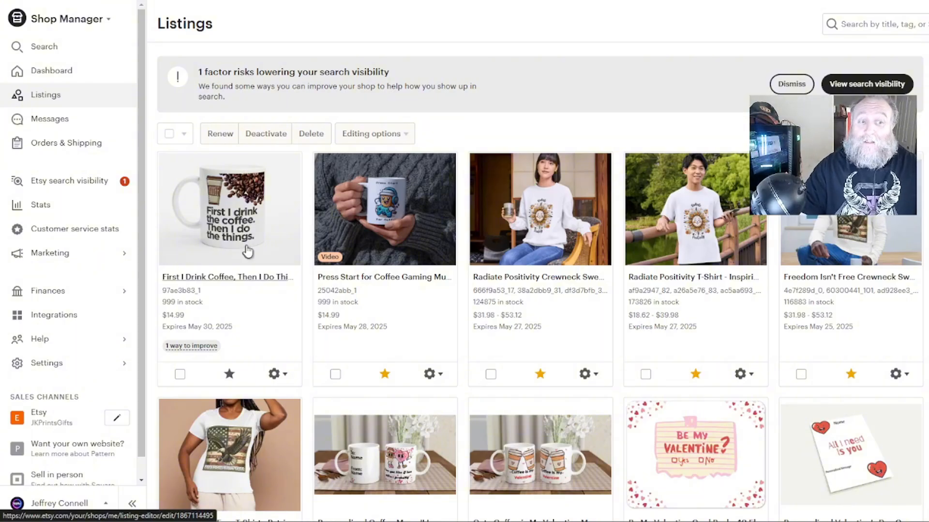
{"action": "scroll", "coordinate": [248, 251], "scroll_direction": "down", "scroll_amount": 1}
{"action": "left_click", "coordinate": [276, 317]}
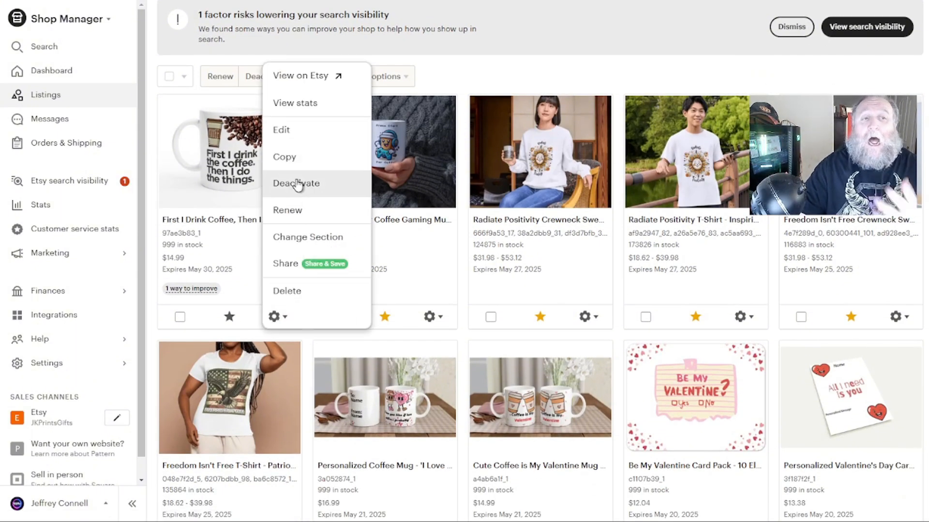
{"action": "left_click", "coordinate": [281, 236]}
{"action": "left_click", "coordinate": [563, 156]}
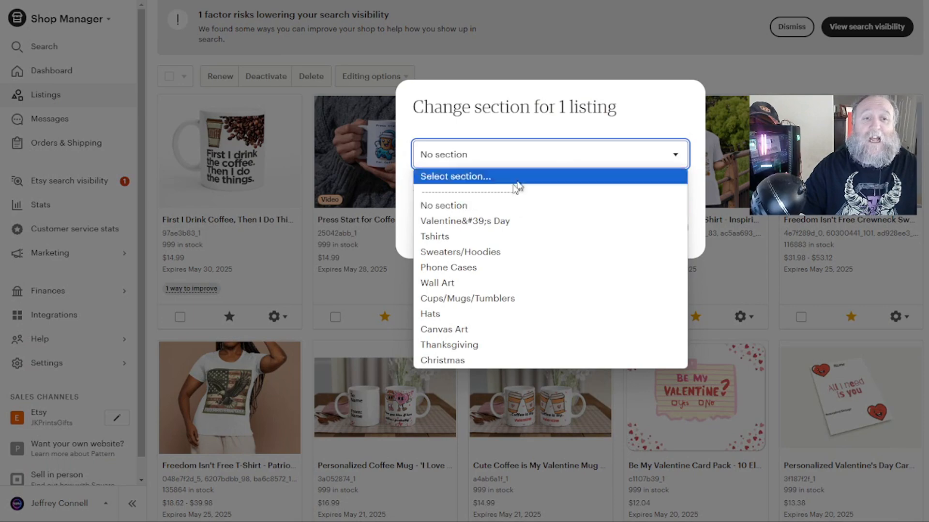
{"action": "left_click", "coordinate": [444, 298]}
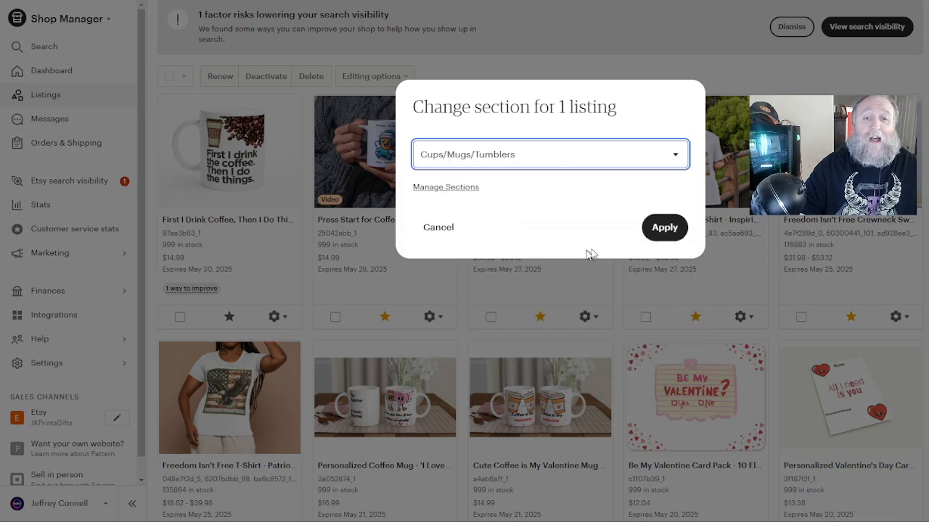
{"action": "left_click", "coordinate": [663, 228]}
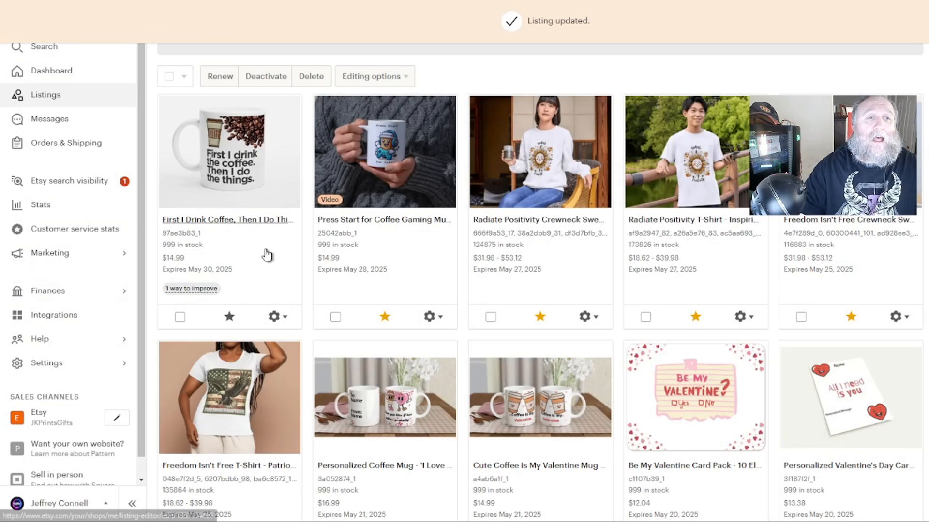
Switch to the Canva mockup design and search the apps for Mockups.
{"action": "left_click", "coordinate": [209, 221]}
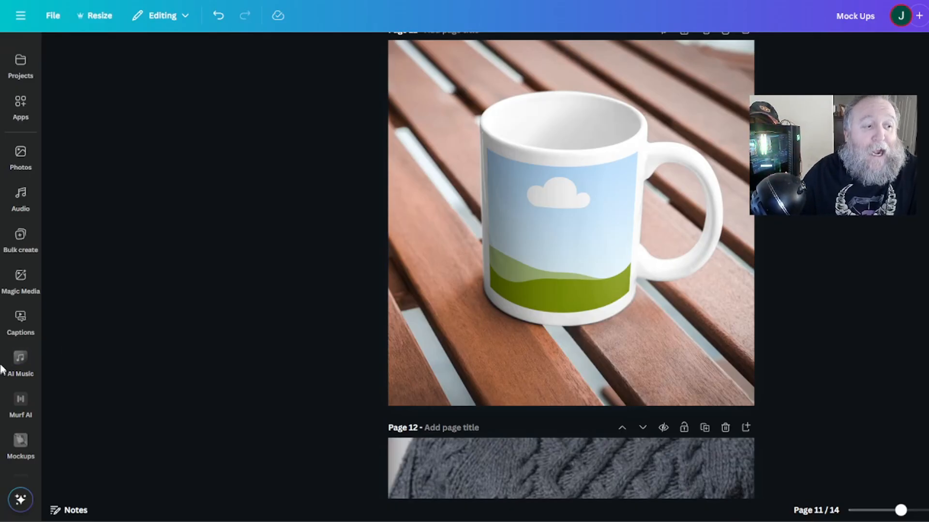
{"action": "left_click", "coordinate": [21, 101]}
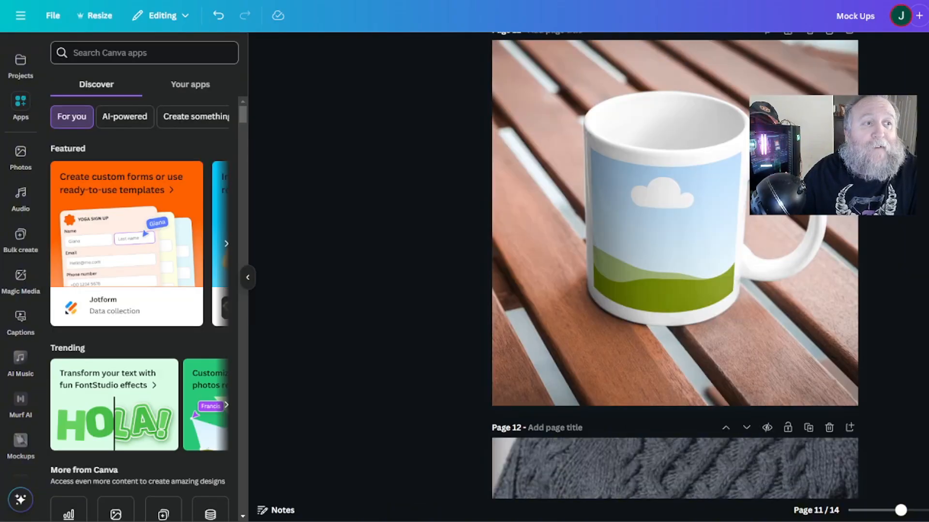
{"action": "type", "text": "Movk"}
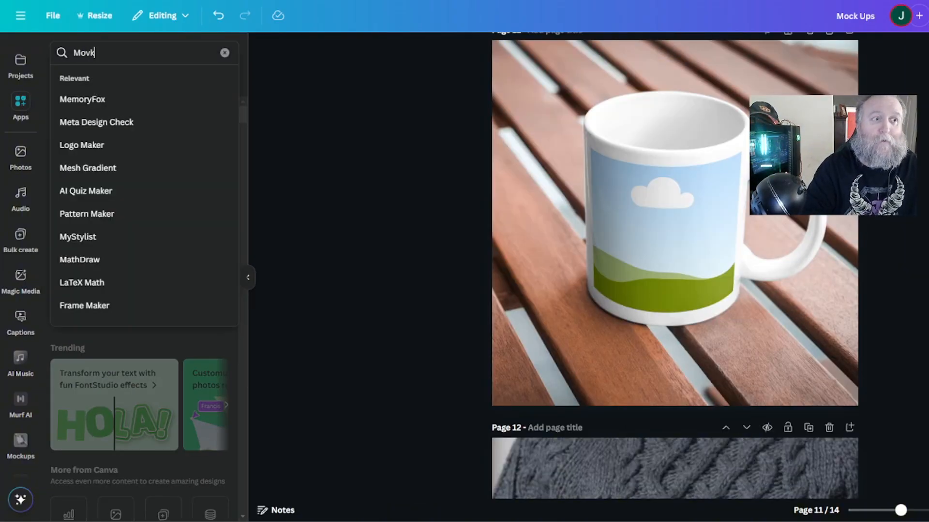
{"action": "key", "text": "BackSpace"}
{"action": "type", "text": "ckups"}
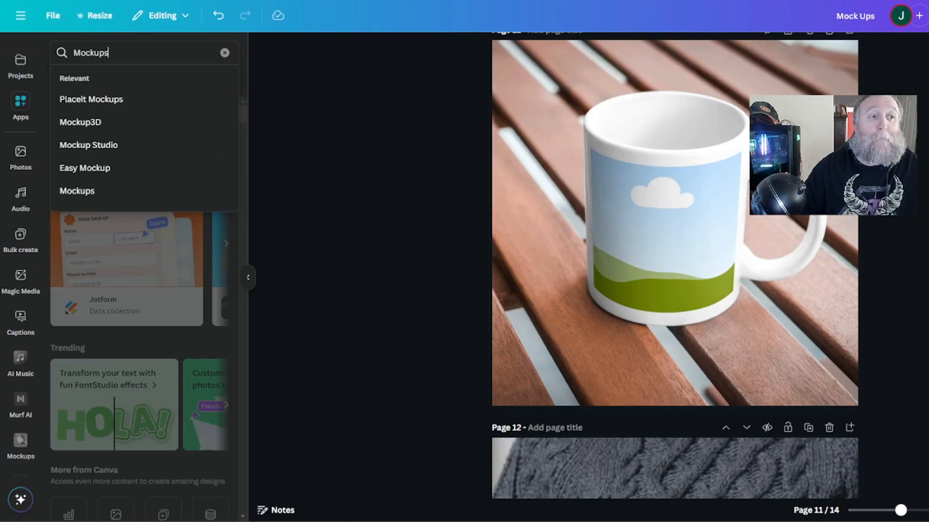
{"action": "key", "text": "Return"}
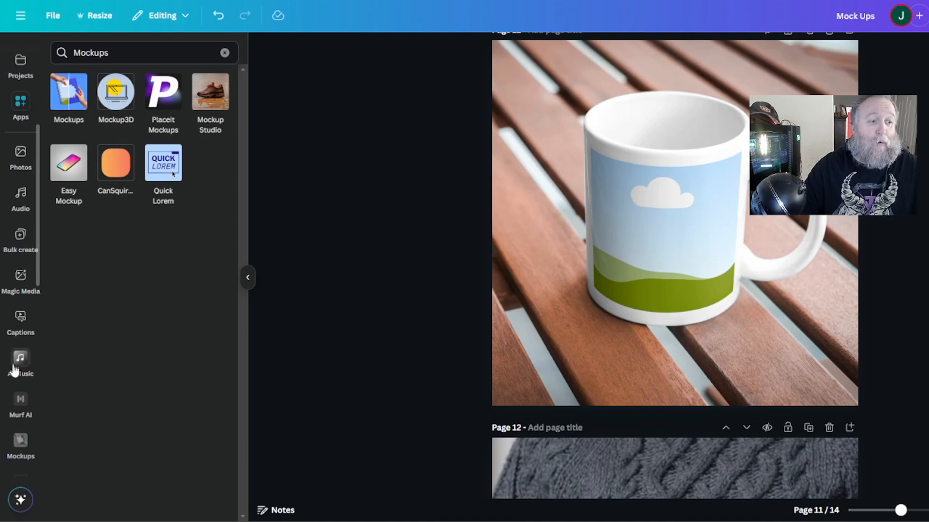
Browse the Mockups library categories, including the Packaging collection.
{"action": "left_click", "coordinate": [19, 440]}
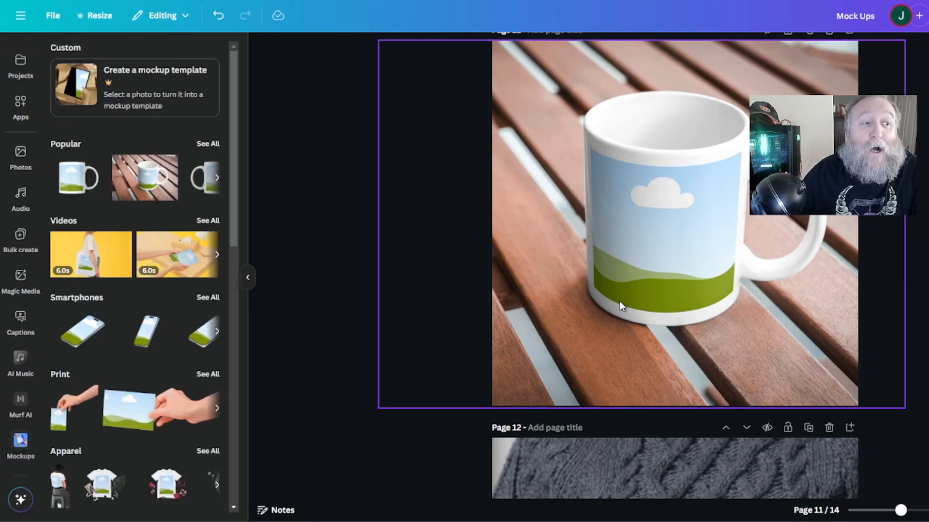
{"action": "scroll", "coordinate": [106, 305], "scroll_direction": "down", "scroll_amount": 3}
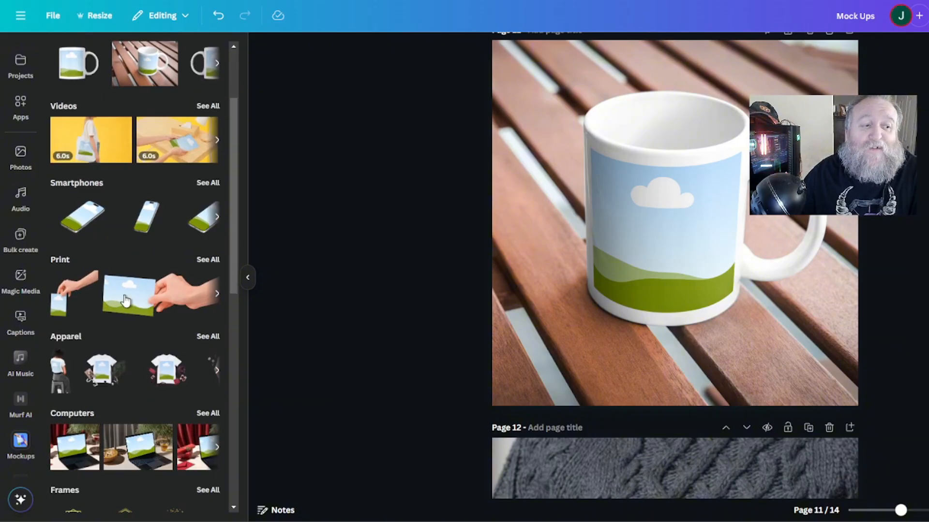
{"action": "scroll", "coordinate": [140, 179], "scroll_direction": "down", "scroll_amount": 3}
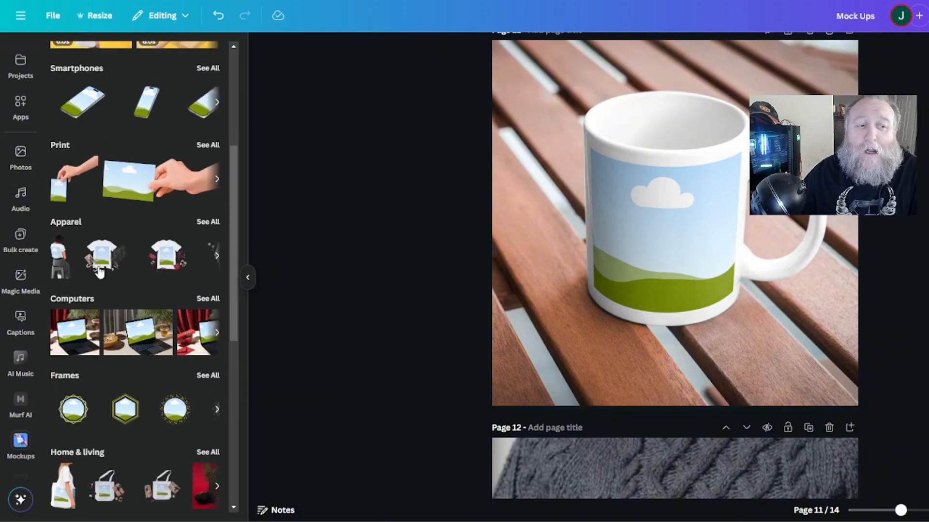
{"action": "scroll", "coordinate": [100, 274], "scroll_direction": "down", "scroll_amount": 1}
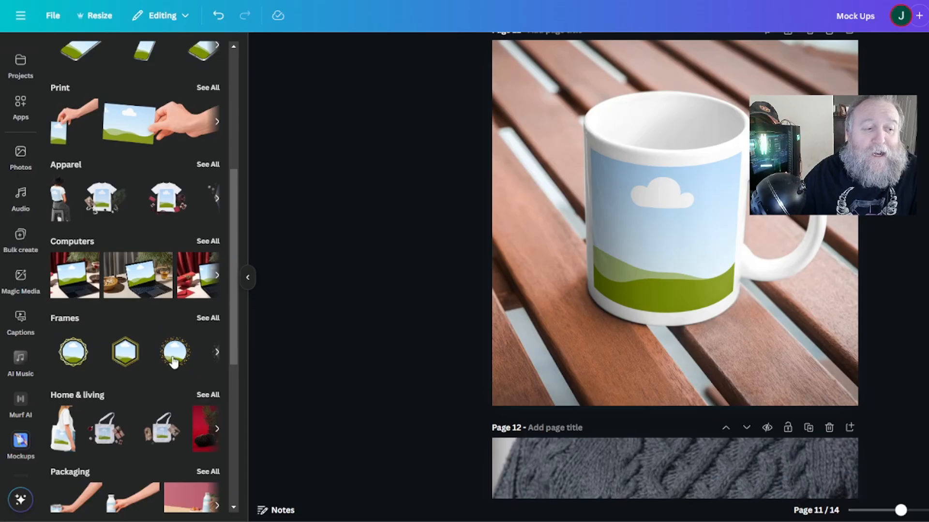
{"action": "scroll", "coordinate": [137, 324], "scroll_direction": "down", "scroll_amount": 2}
{"action": "scroll", "coordinate": [175, 245], "scroll_direction": "down", "scroll_amount": 2}
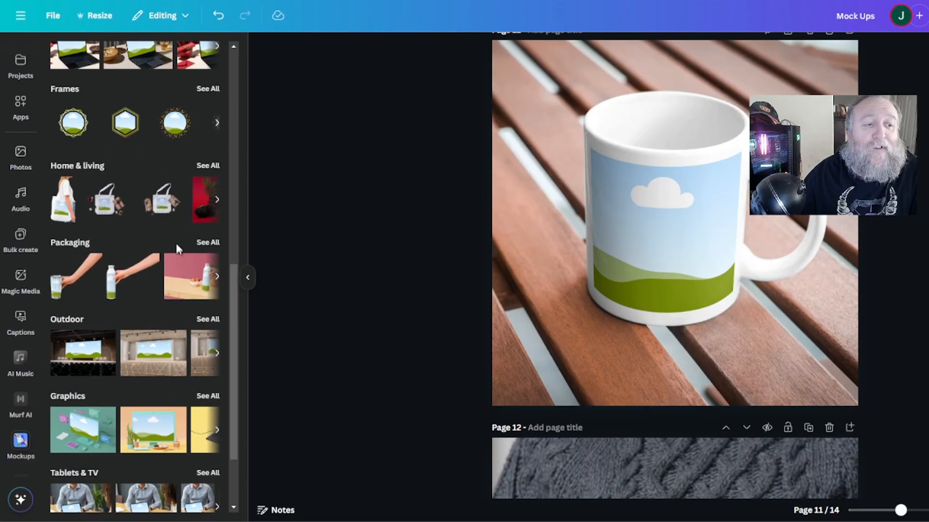
{"action": "left_click", "coordinate": [208, 243]}
{"action": "scroll", "coordinate": [145, 239], "scroll_direction": "down", "scroll_amount": 1}
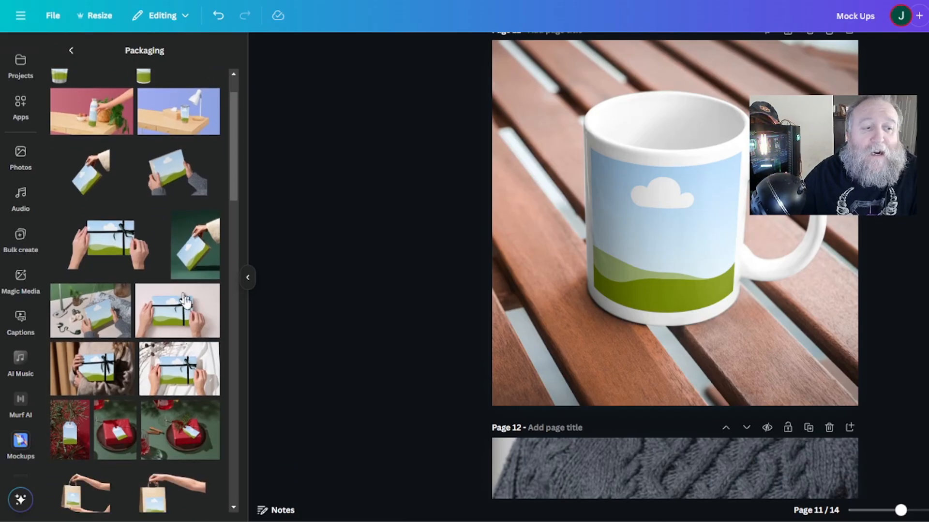
{"action": "scroll", "coordinate": [179, 344], "scroll_direction": "up", "scroll_amount": 1}
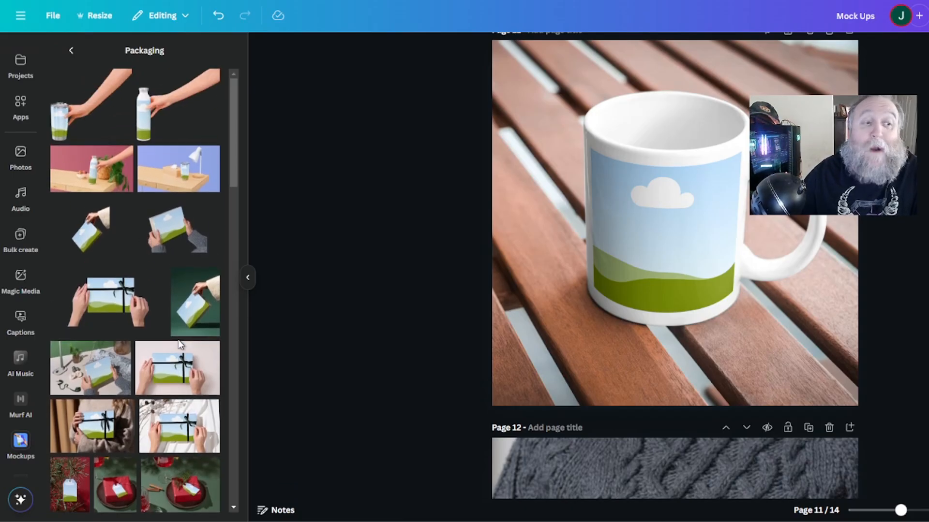
{"action": "left_click", "coordinate": [71, 51]}
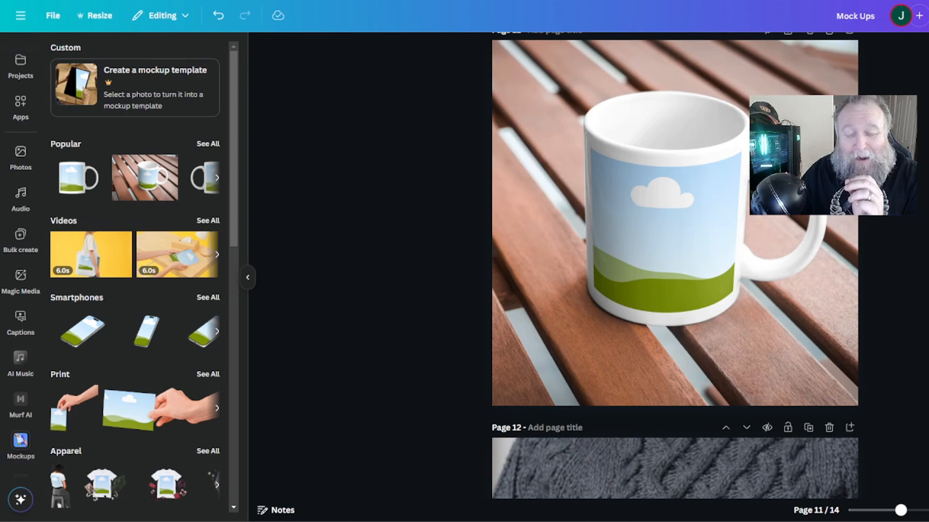
{"action": "scroll", "coordinate": [517, 189], "scroll_direction": "up", "scroll_amount": 1}
{"action": "scroll", "coordinate": [517, 189], "scroll_direction": "down", "scroll_amount": 3}
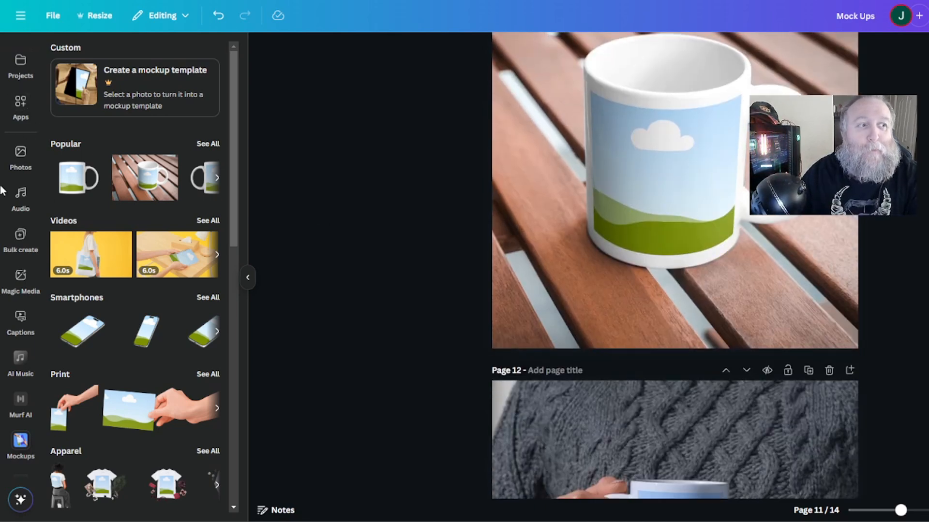
{"action": "scroll", "coordinate": [13, 179], "scroll_direction": "up", "scroll_amount": 5}
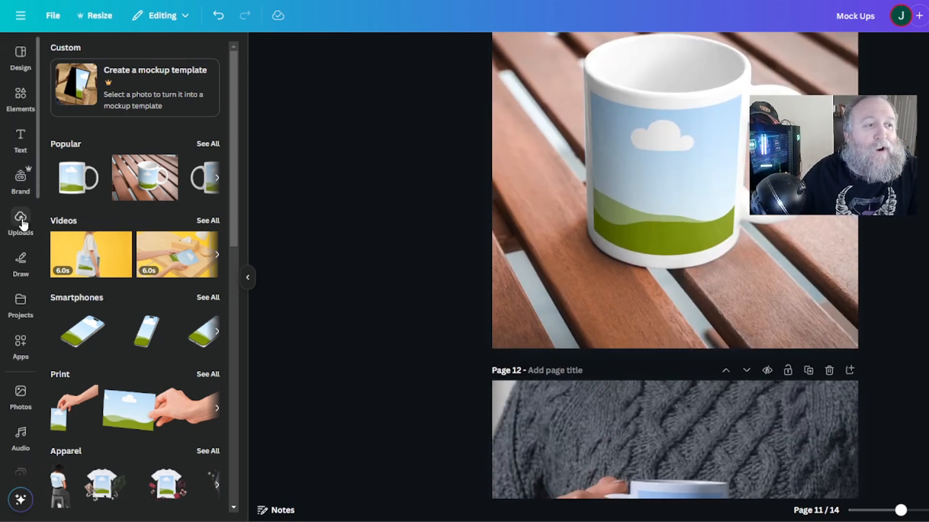
Upload the coffee quote design image file to the uploads.
{"action": "left_click", "coordinate": [21, 220]}
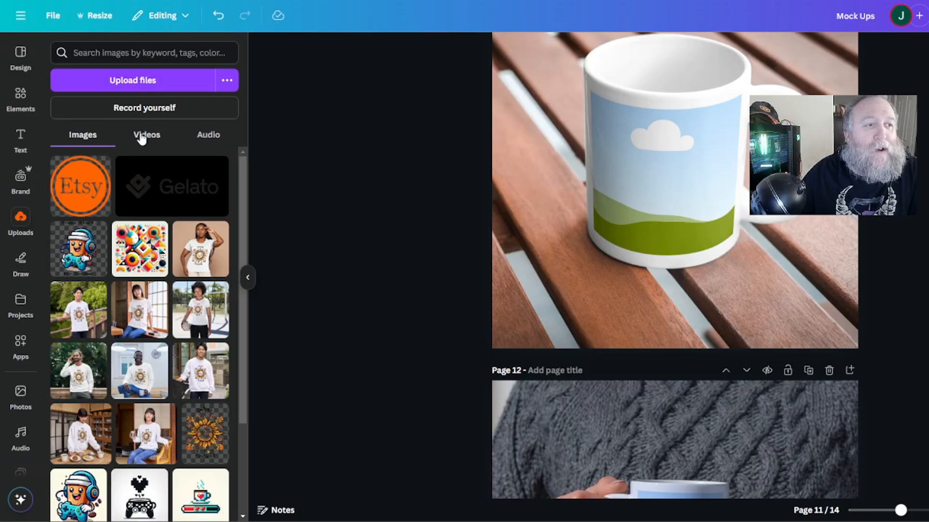
{"action": "left_click", "coordinate": [121, 84]}
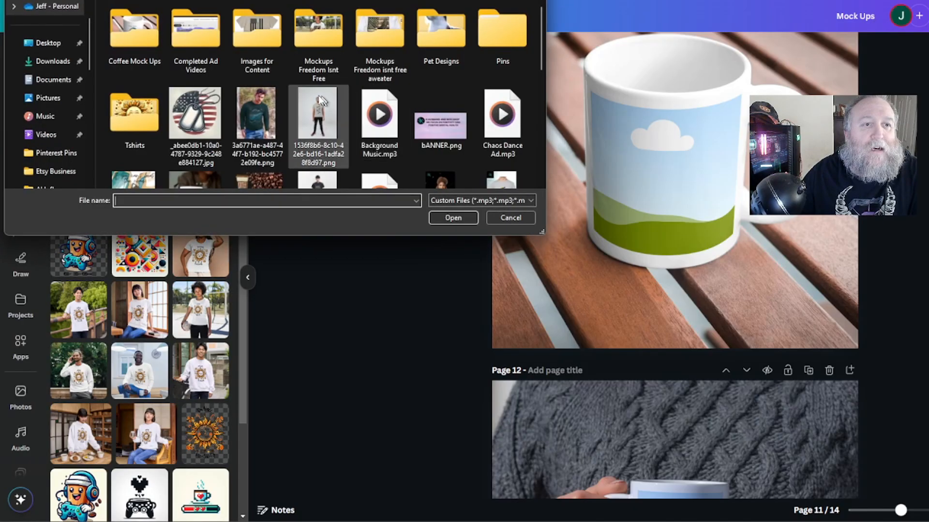
{"action": "scroll", "coordinate": [261, 63], "scroll_direction": "down", "scroll_amount": 5}
{"action": "double_click", "coordinate": [266, 43]}
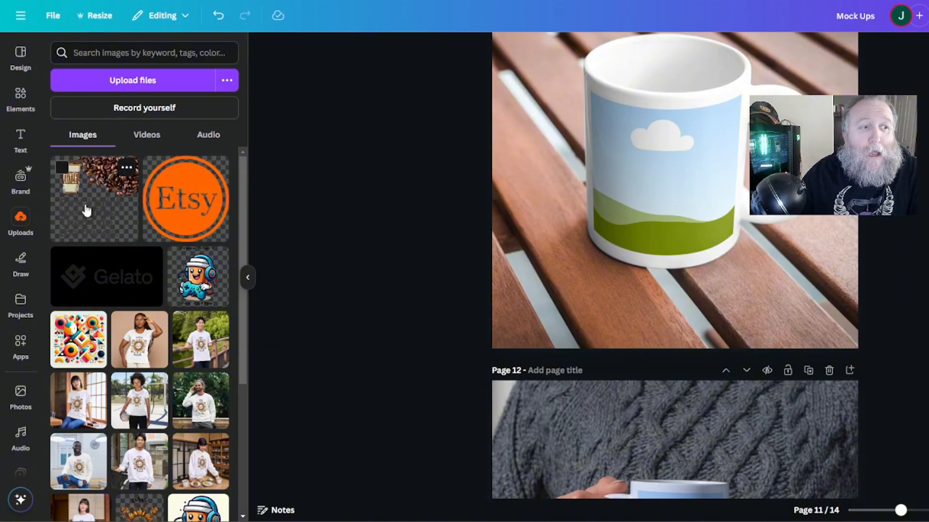
Place the coffee quote design onto the mug mockups on pages 11 through 14.
{"action": "left_click_drag", "start_coordinate": [85, 210], "coordinate": [650, 182]}
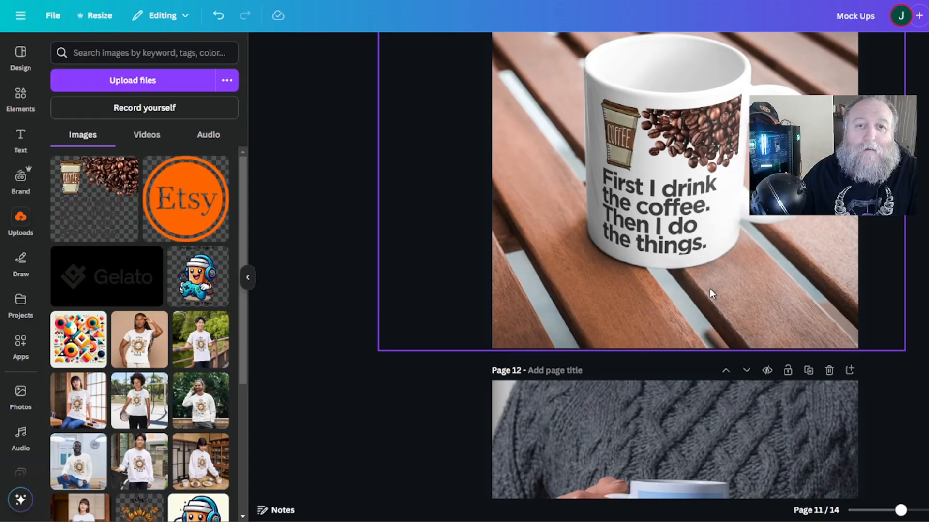
{"action": "scroll", "coordinate": [729, 290], "scroll_direction": "down", "scroll_amount": 5}
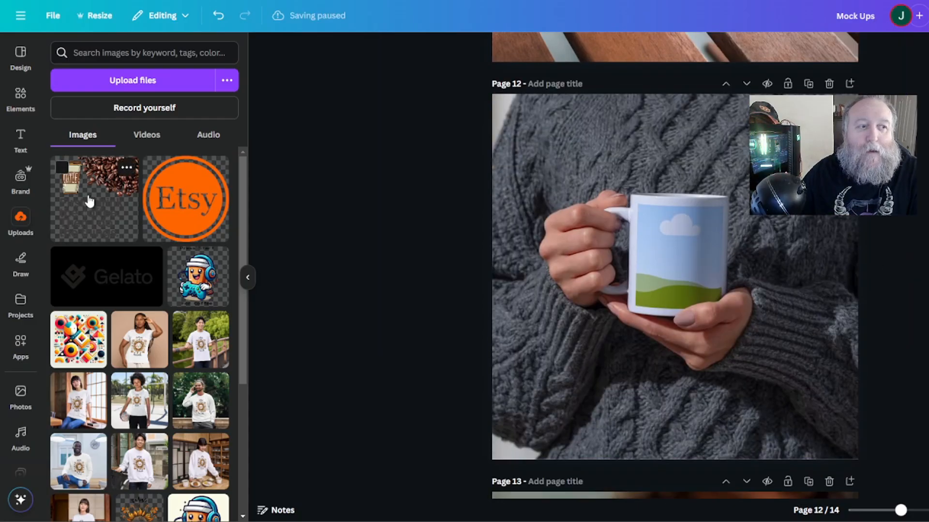
{"action": "left_click_drag", "start_coordinate": [89, 201], "coordinate": [682, 251]}
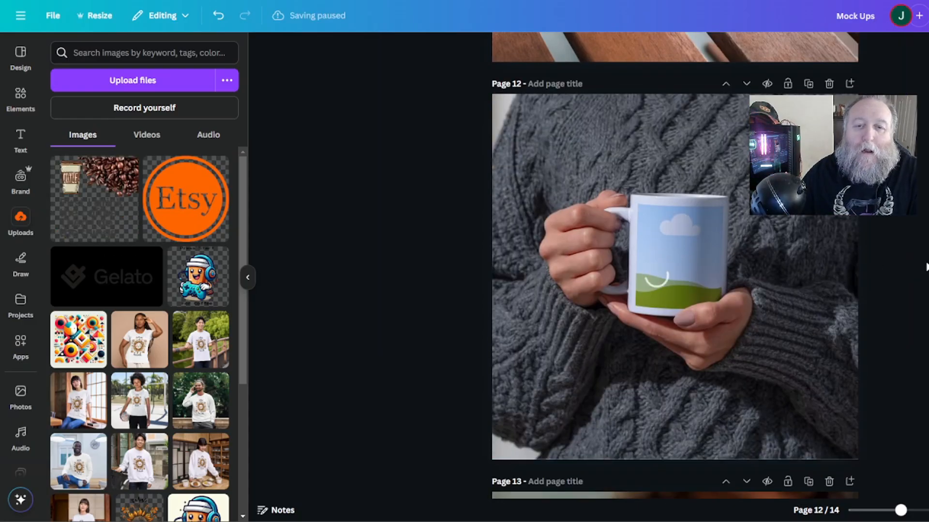
{"action": "scroll", "coordinate": [924, 280], "scroll_direction": "down", "scroll_amount": 5}
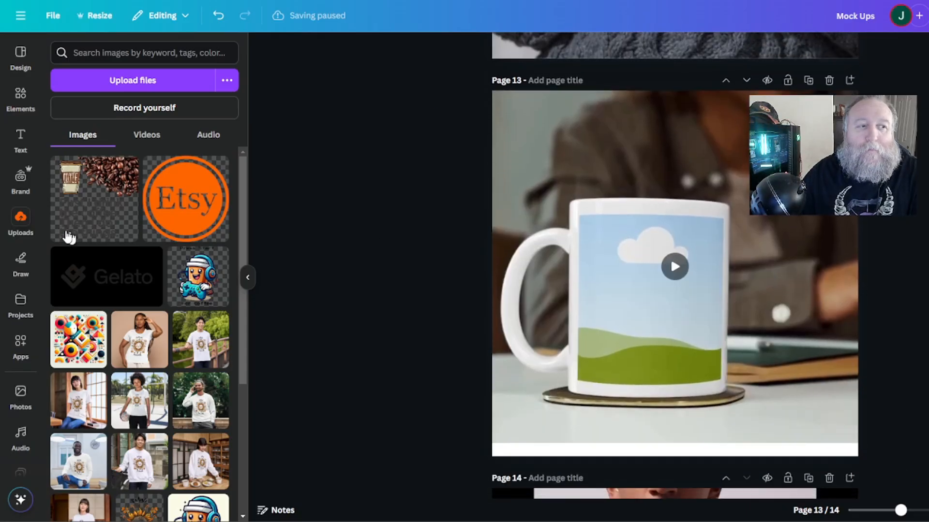
{"action": "left_click_drag", "start_coordinate": [70, 191], "coordinate": [659, 289]}
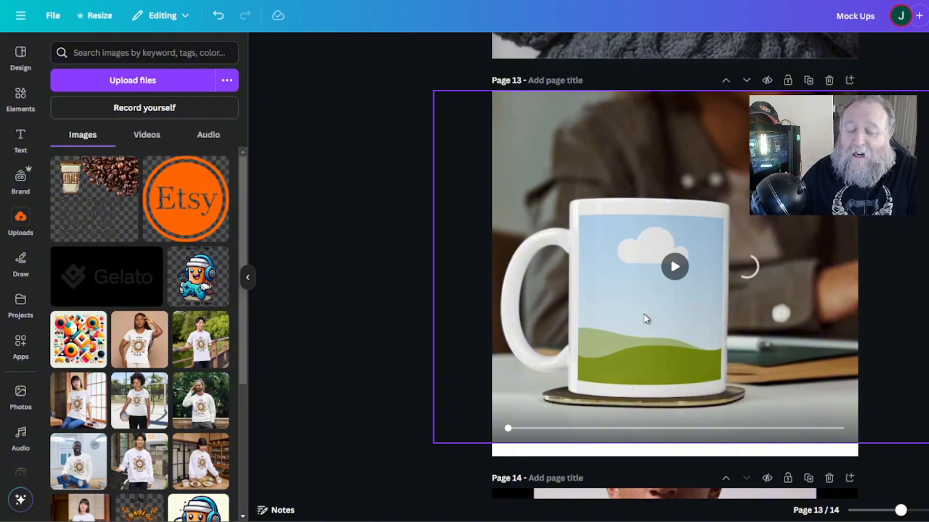
{"action": "scroll", "coordinate": [338, 361], "scroll_direction": "down", "scroll_amount": 4}
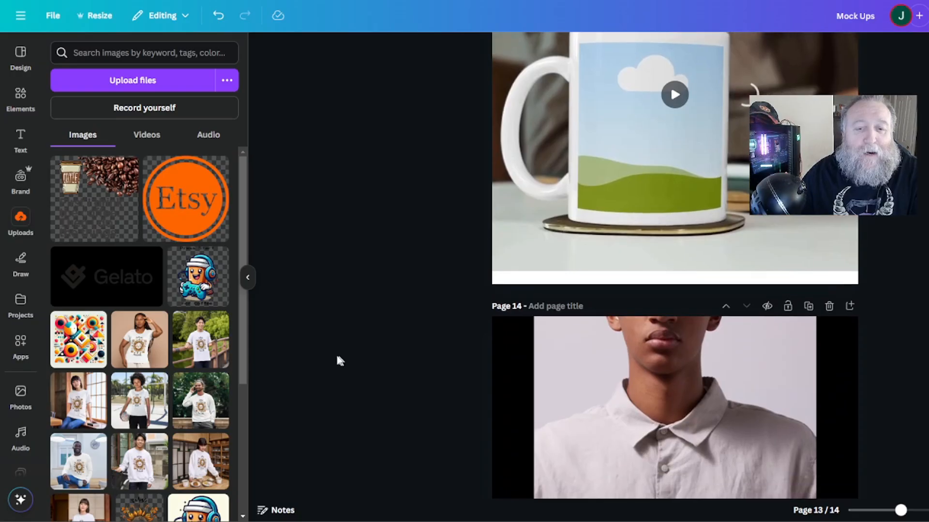
{"action": "scroll", "coordinate": [337, 360], "scroll_direction": "down", "scroll_amount": 5}
{"action": "left_click_drag", "start_coordinate": [97, 198], "coordinate": [666, 317]}
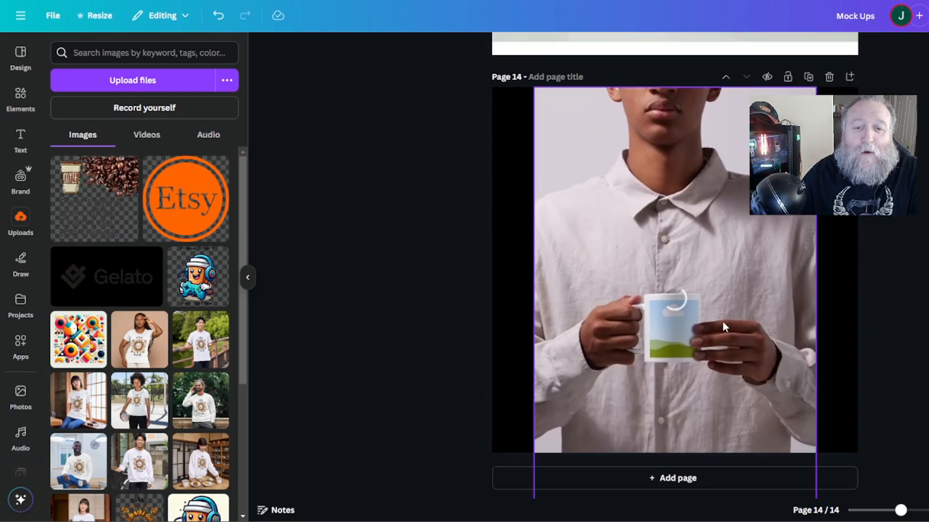
Review the finished mug mockups on pages 11 through 14.
{"action": "scroll", "coordinate": [922, 352], "scroll_direction": "up", "scroll_amount": 9}
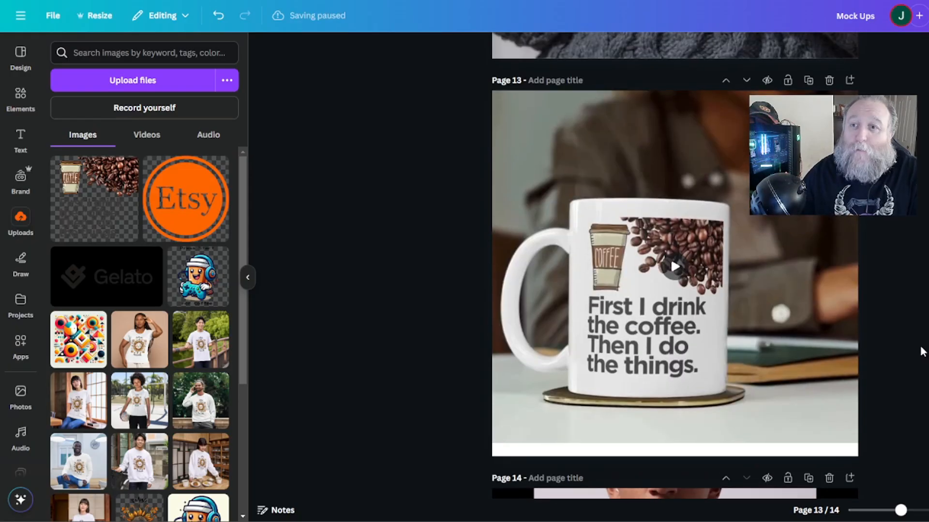
{"action": "scroll", "coordinate": [923, 352], "scroll_direction": "up", "scroll_amount": 10}
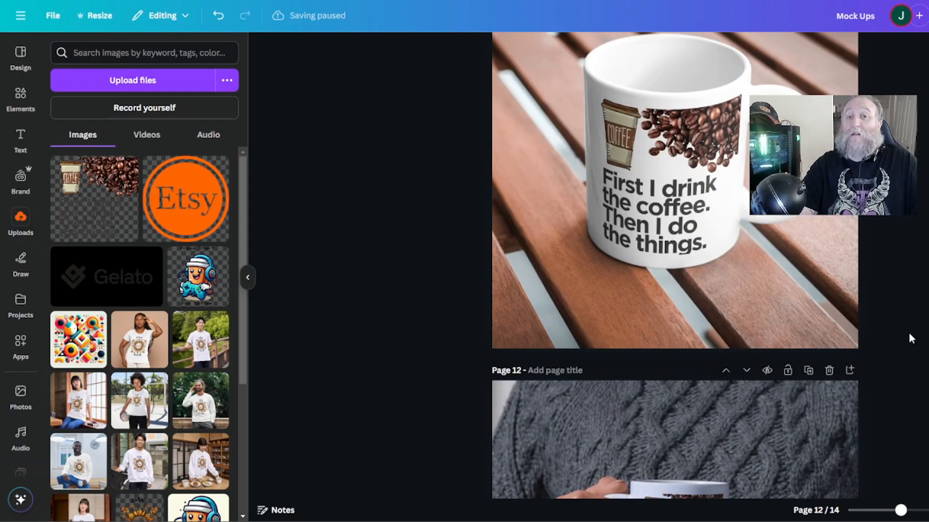
{"action": "scroll", "coordinate": [911, 338], "scroll_direction": "down", "scroll_amount": 1}
{"action": "left_click", "coordinate": [928, 16]}
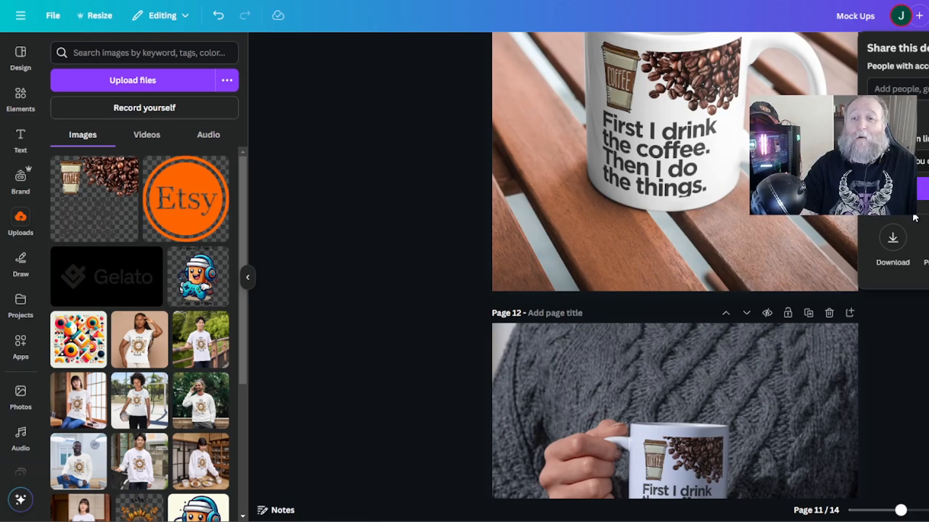
{"action": "left_click", "coordinate": [928, 337]}
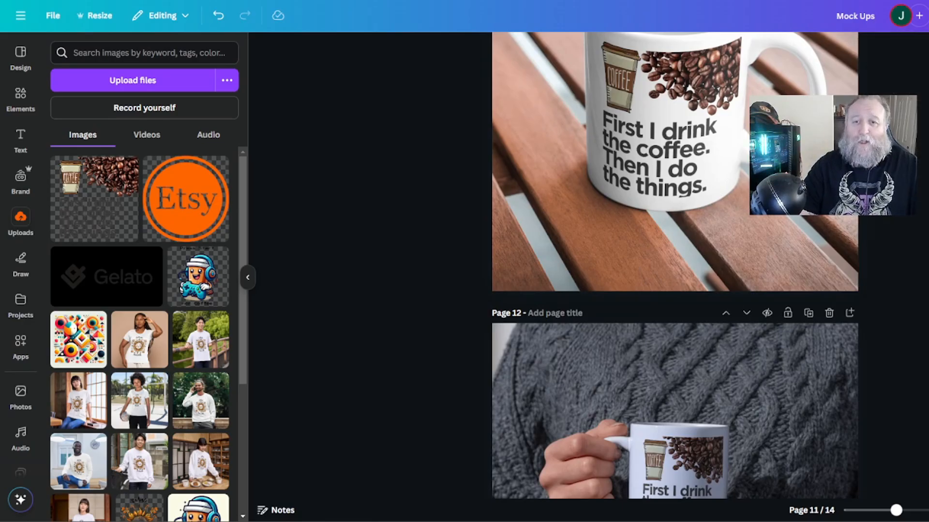
{"action": "scroll", "coordinate": [928, 337], "scroll_direction": "up", "scroll_amount": 5}
{"action": "scroll", "coordinate": [928, 338], "scroll_direction": "down", "scroll_amount": 2}
Open the download options and select only pages 11, 12 and 14 for download.
{"action": "left_click", "coordinate": [928, 15]}
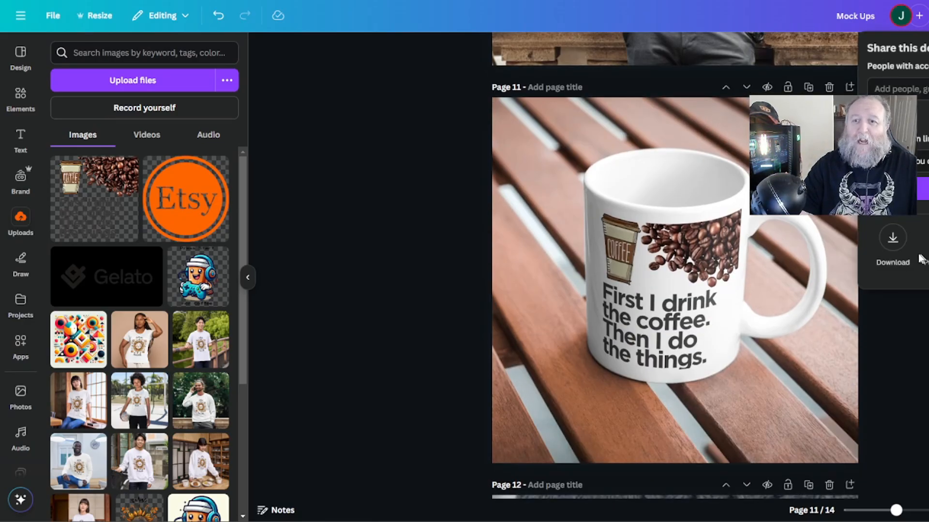
{"action": "left_click", "coordinate": [892, 239]}
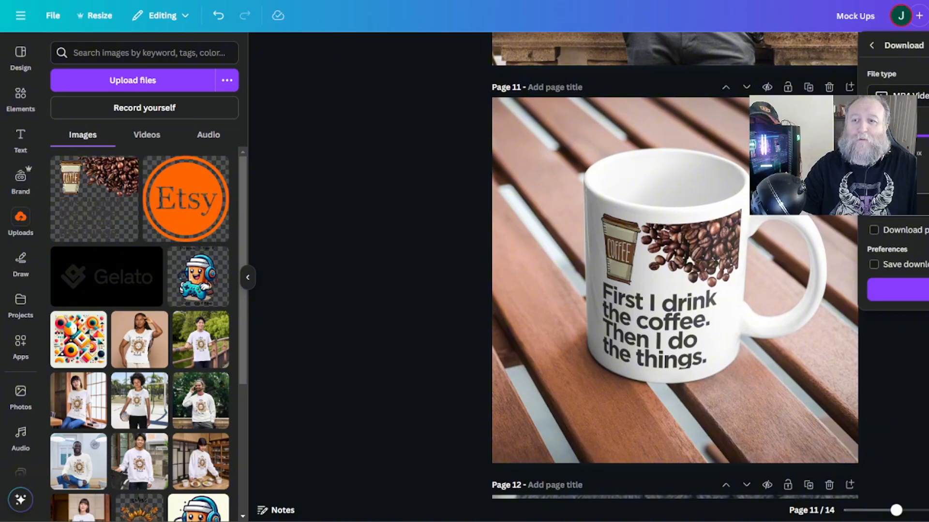
{"action": "left_click", "coordinate": [923, 205]}
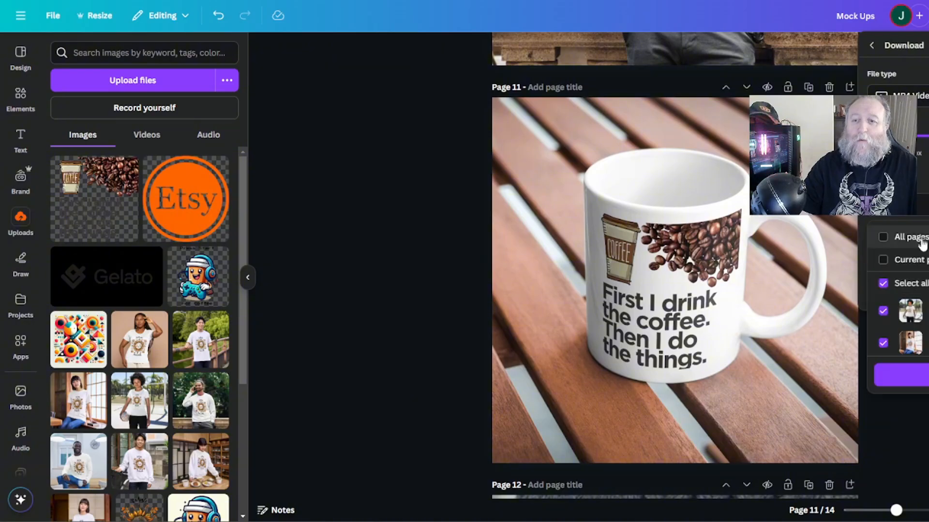
{"action": "left_click", "coordinate": [883, 284]}
{"action": "scroll", "coordinate": [879, 288], "scroll_direction": "down", "scroll_amount": 5}
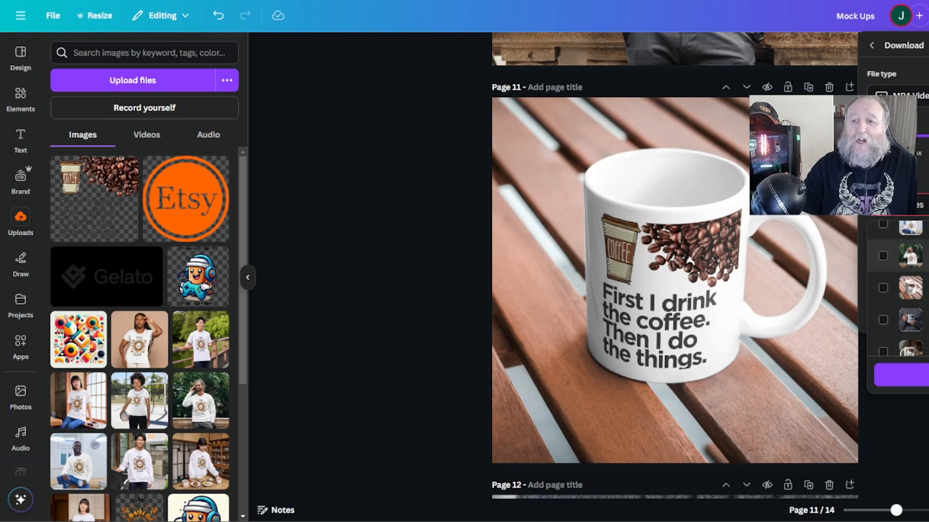
{"action": "left_click", "coordinate": [883, 288]}
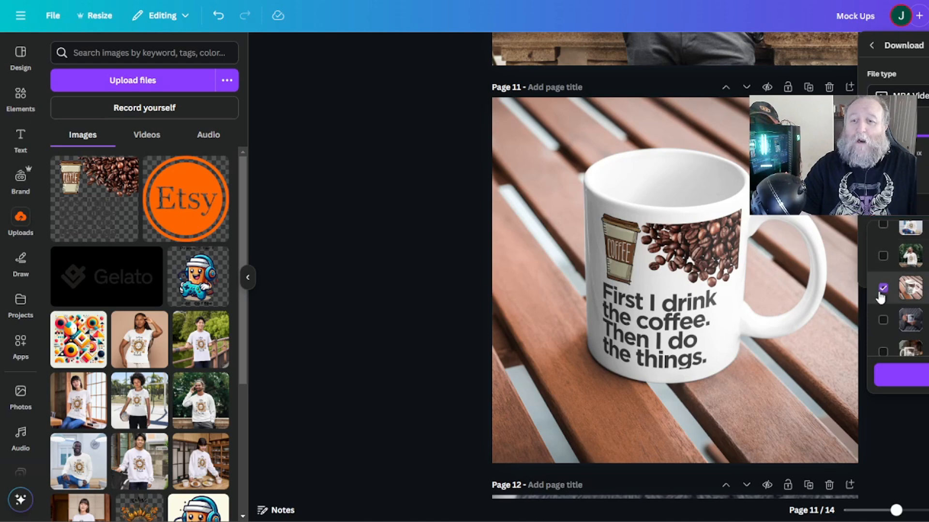
{"action": "left_click", "coordinate": [883, 319]}
{"action": "scroll", "coordinate": [883, 320], "scroll_direction": "down", "scroll_amount": 1}
{"action": "left_click", "coordinate": [883, 303]}
{"action": "left_click", "coordinate": [883, 336]}
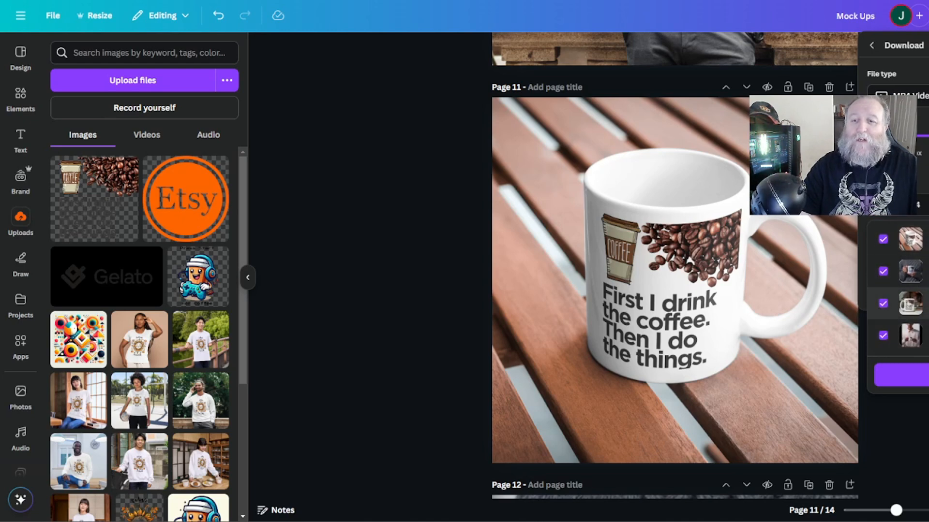
{"action": "left_click", "coordinate": [901, 375]}
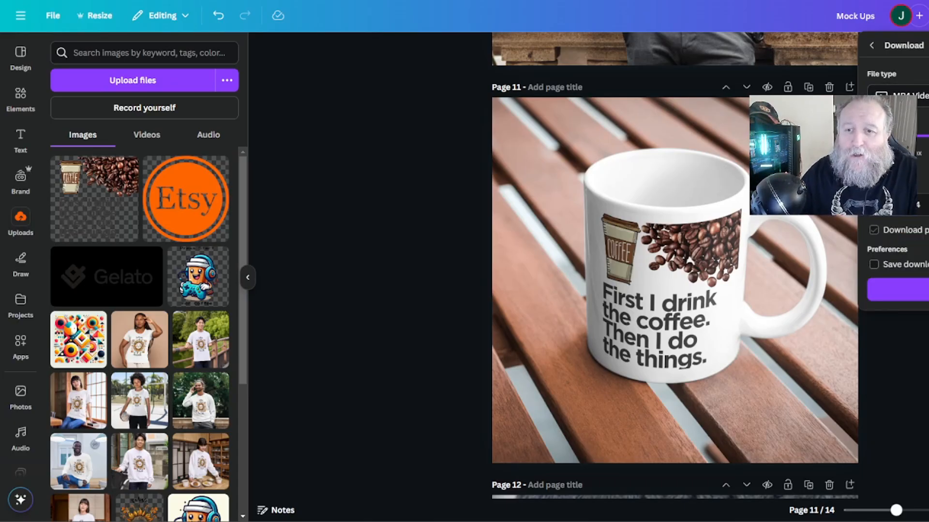
{"action": "left_click", "coordinate": [906, 205]}
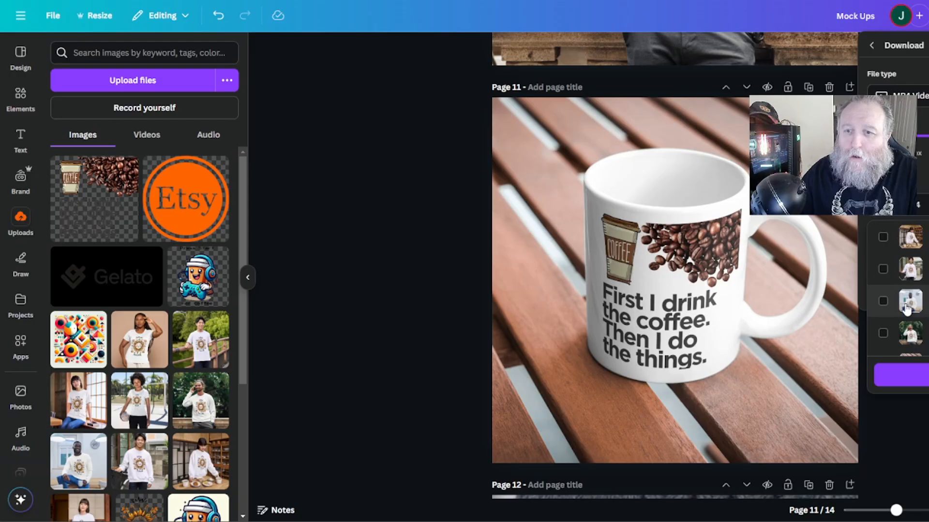
{"action": "scroll", "coordinate": [906, 301], "scroll_direction": "down", "scroll_amount": 3}
{"action": "scroll", "coordinate": [905, 302], "scroll_direction": "down", "scroll_amount": 2}
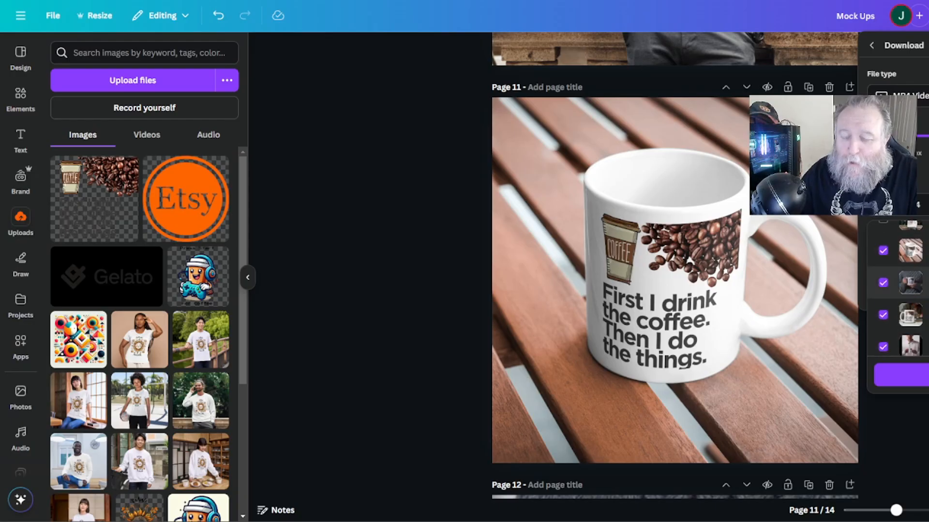
{"action": "scroll", "coordinate": [889, 282], "scroll_direction": "down", "scroll_amount": 1}
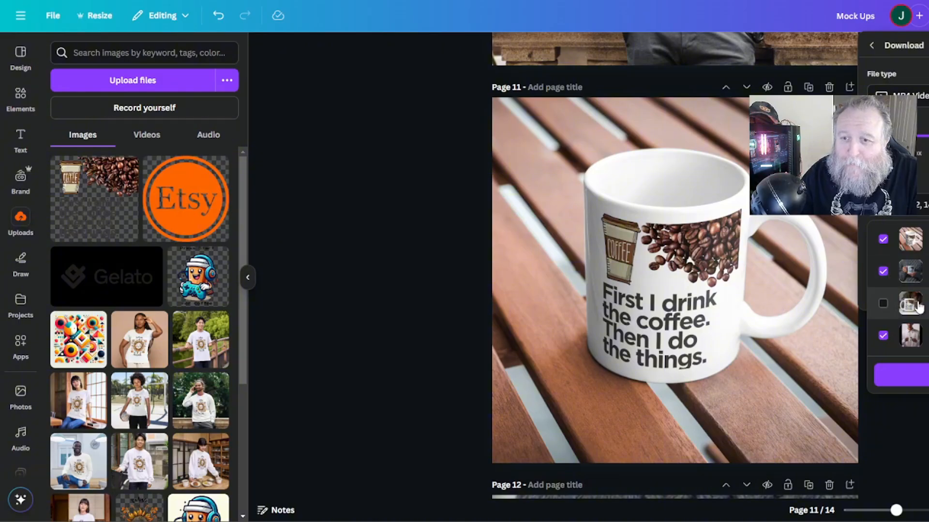
Download the selected pages as PNG, saving the archive as Mock Ups.zip.
{"action": "left_click", "coordinate": [898, 95]}
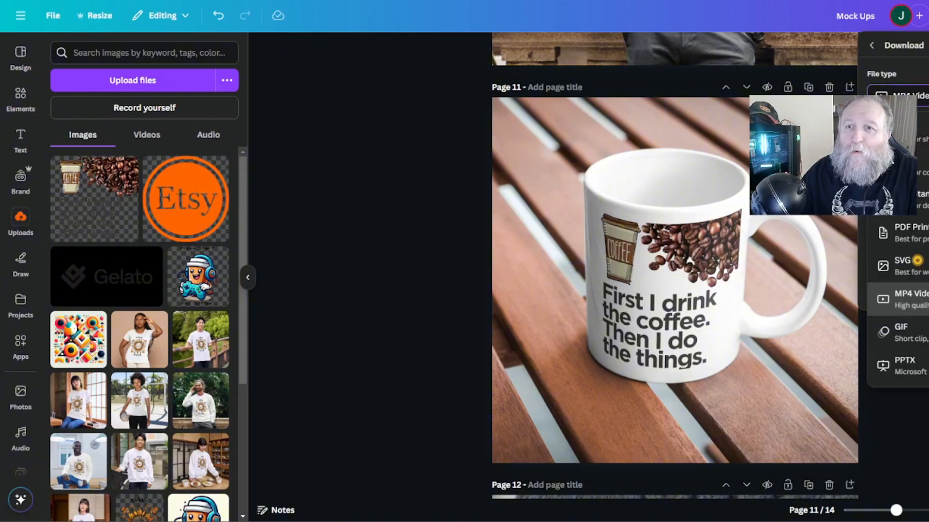
{"action": "left_click", "coordinate": [920, 166]}
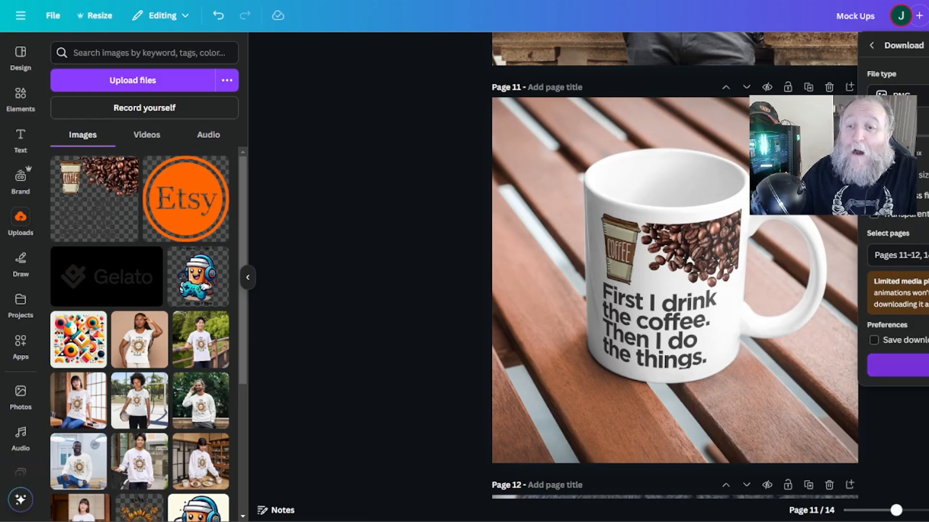
{"action": "left_click", "coordinate": [919, 365]}
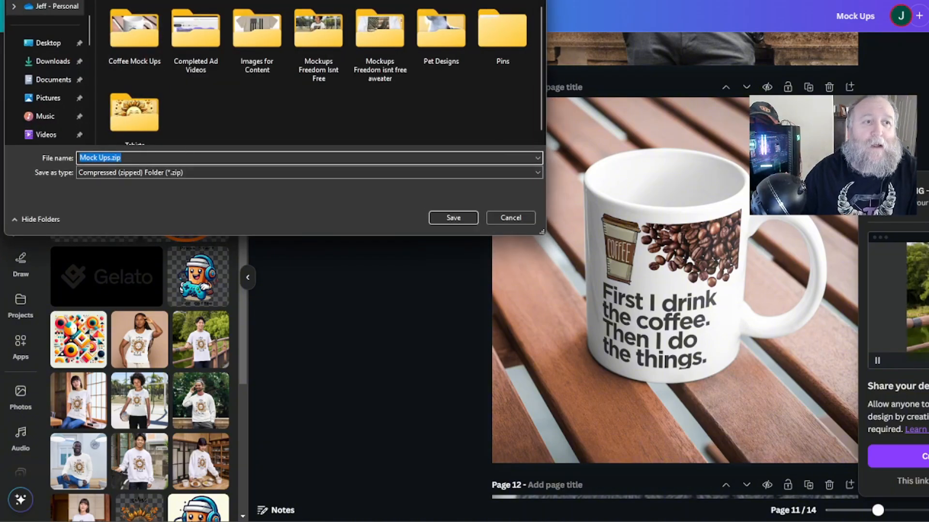
{"action": "left_click", "coordinate": [454, 220]}
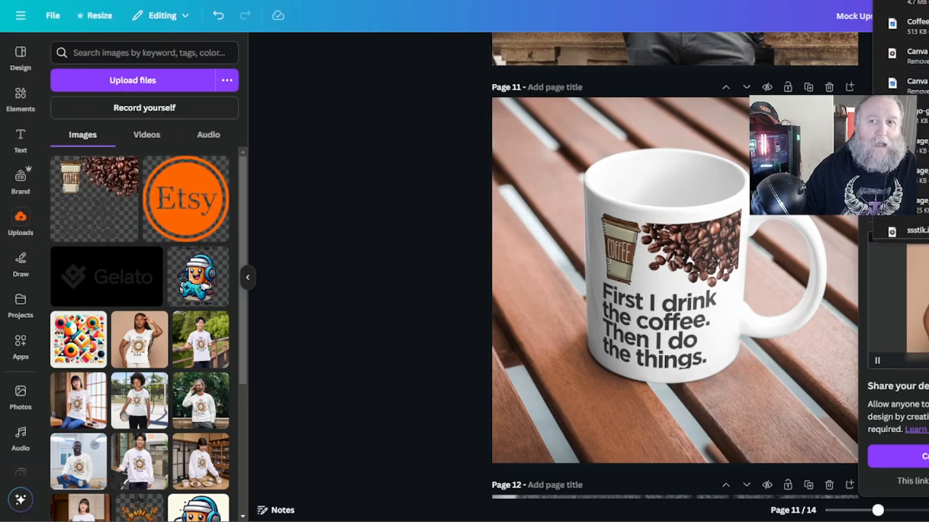
Extract the Mock Ups.zip archive into the Etsy Business folder.
{"action": "left_click", "coordinate": [926, 3]}
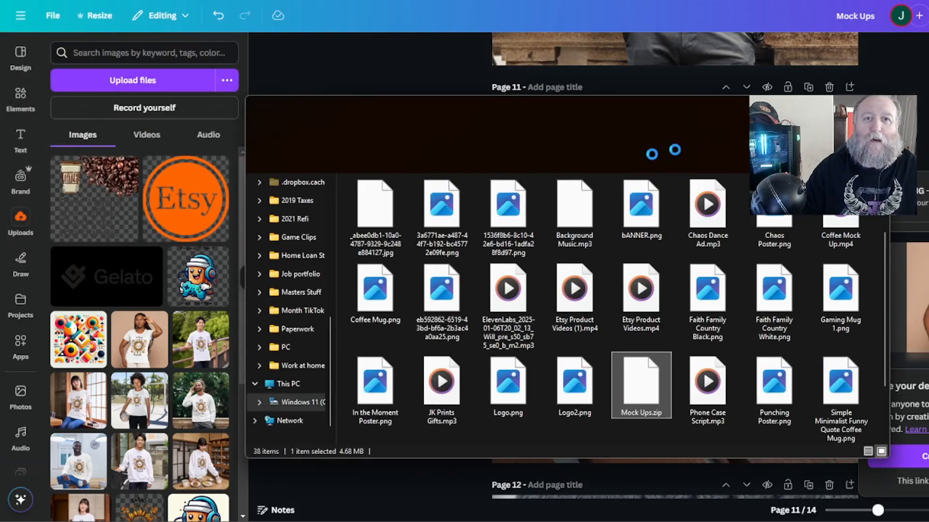
{"action": "scroll", "coordinate": [614, 297], "scroll_direction": "down", "scroll_amount": 1}
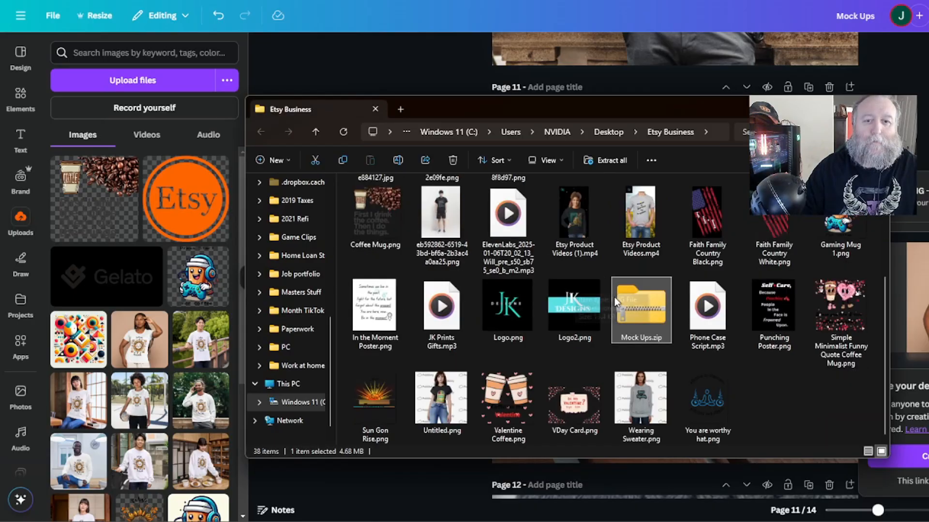
{"action": "right_click", "coordinate": [638, 315]}
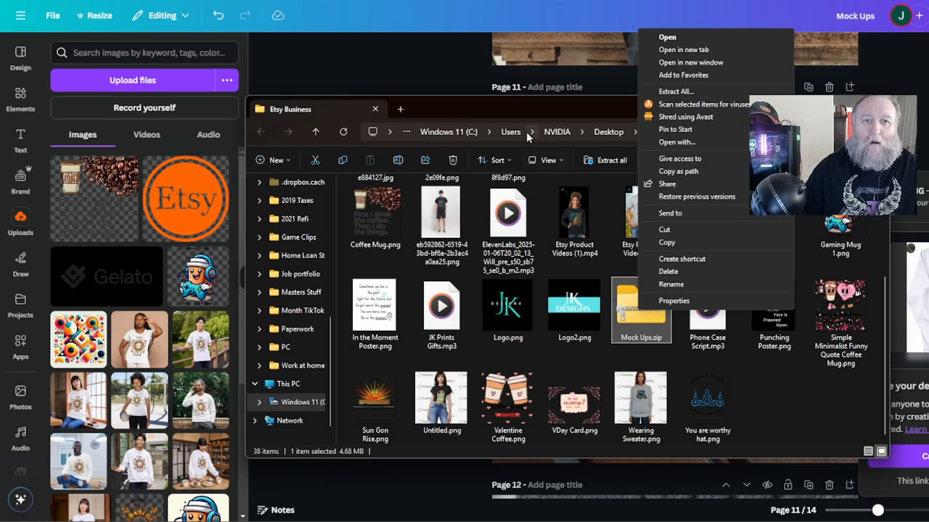
{"action": "left_click", "coordinate": [510, 108]}
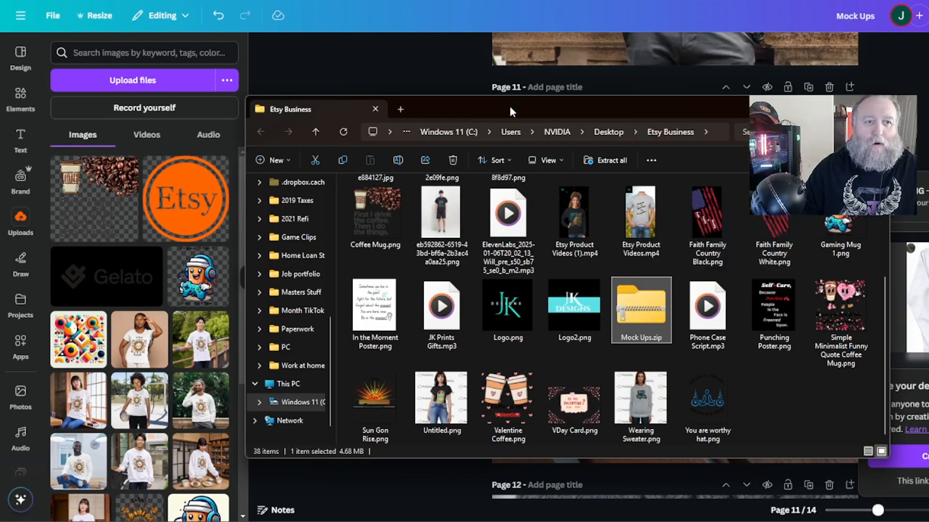
{"action": "right_click", "coordinate": [639, 318]}
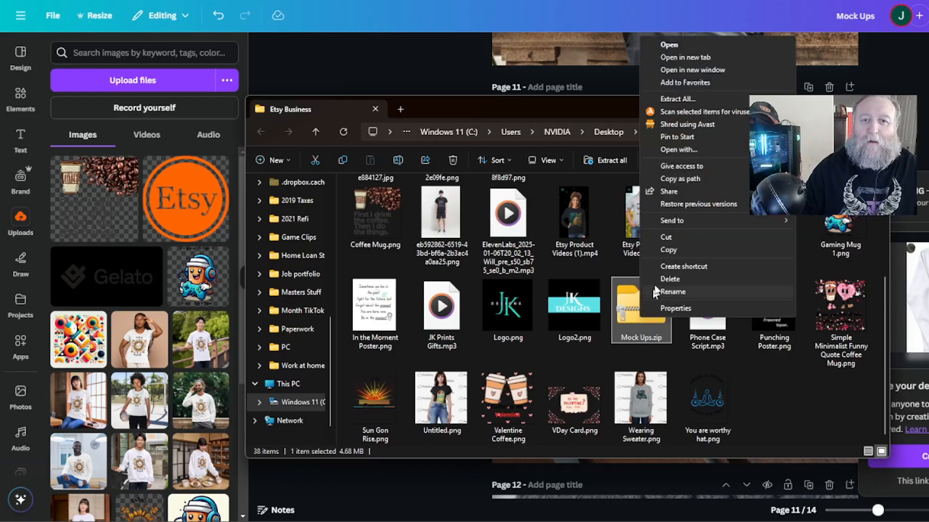
{"action": "left_click", "coordinate": [687, 102]}
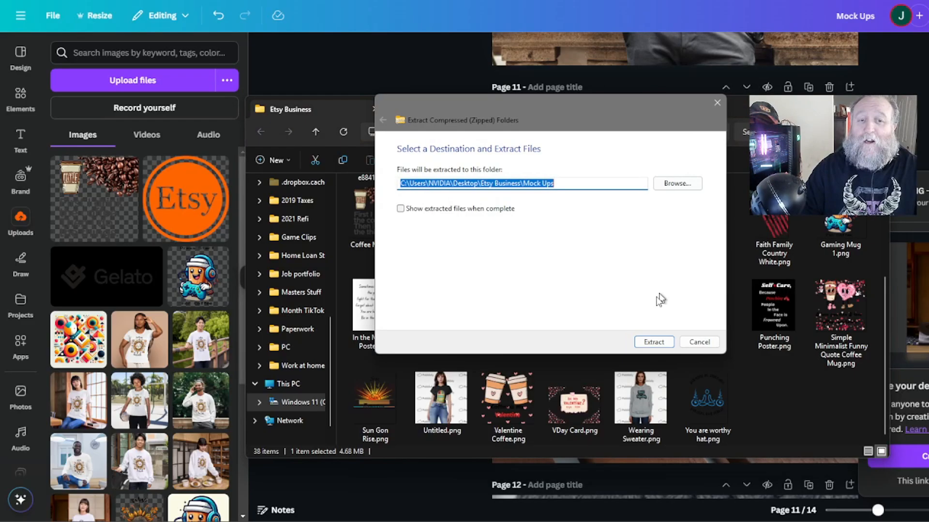
{"action": "left_click", "coordinate": [653, 341]}
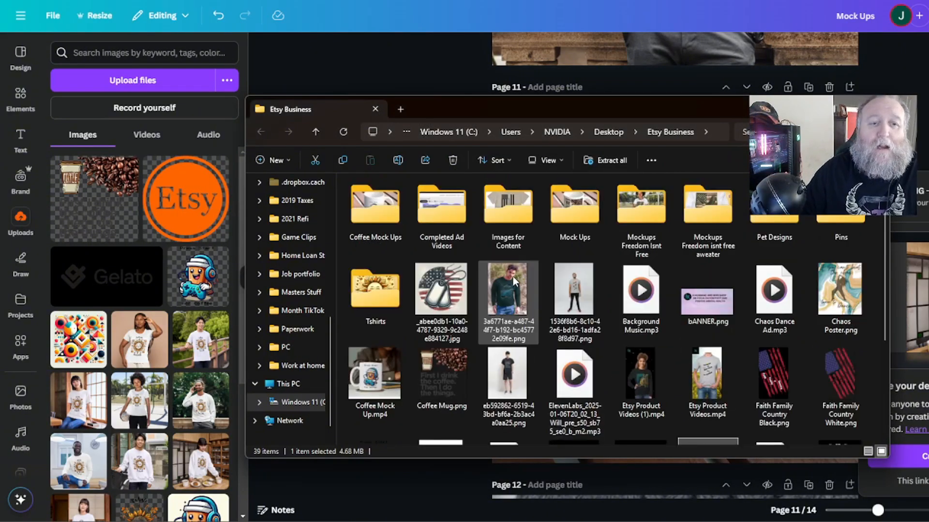
Open the extracted Mock Ups folder to check the downloaded images.
{"action": "scroll", "coordinate": [513, 285], "scroll_direction": "down", "scroll_amount": 3}
{"action": "scroll", "coordinate": [512, 295], "scroll_direction": "up", "scroll_amount": 3}
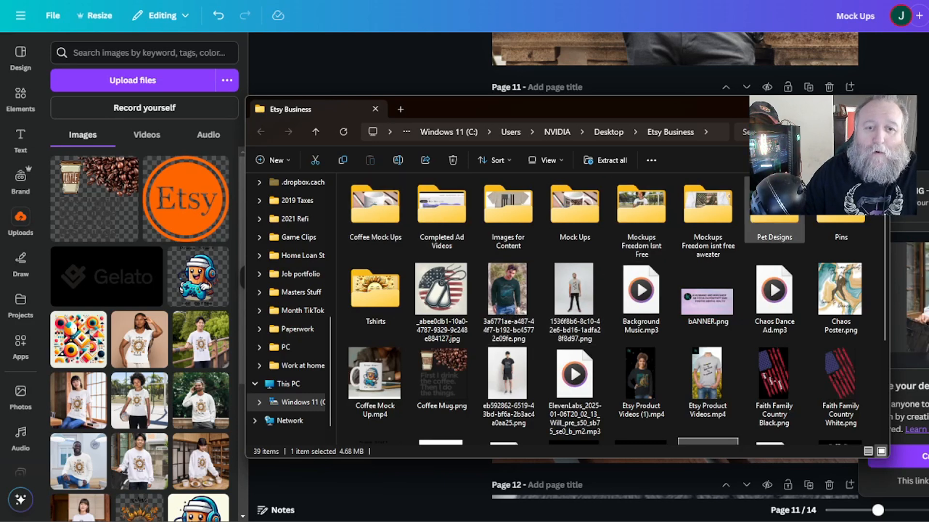
{"action": "double_click", "coordinate": [572, 213]}
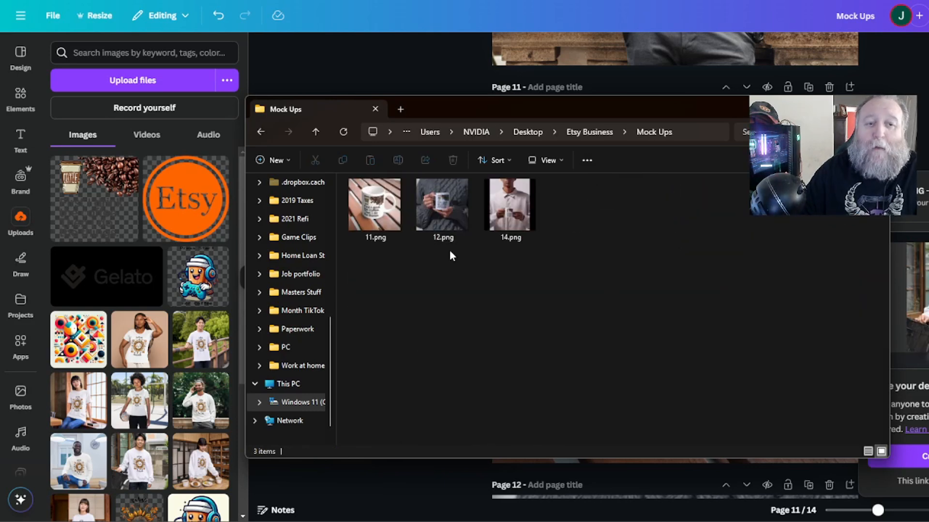
{"action": "left_click", "coordinate": [478, 4]}
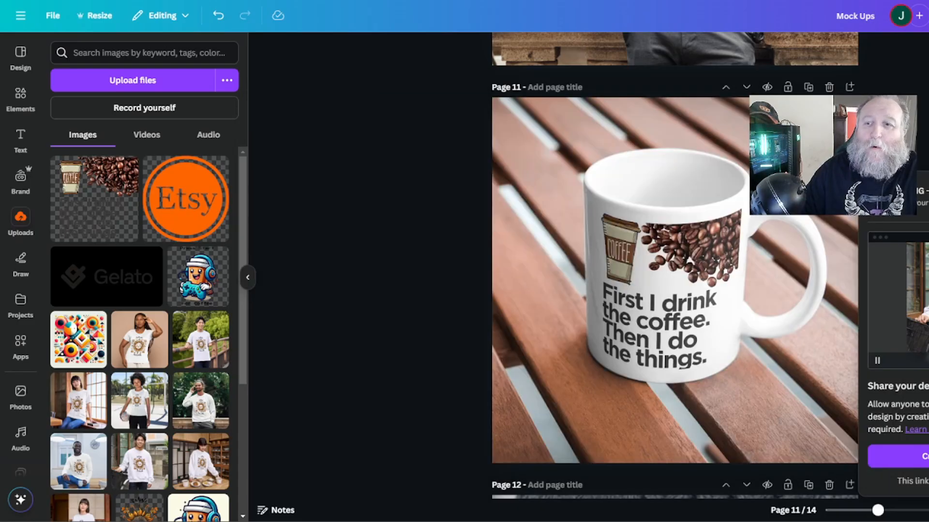
Open the download options and select only the mug-on-desk video page for an MP4 Video download.
{"action": "left_click", "coordinate": [928, 16]}
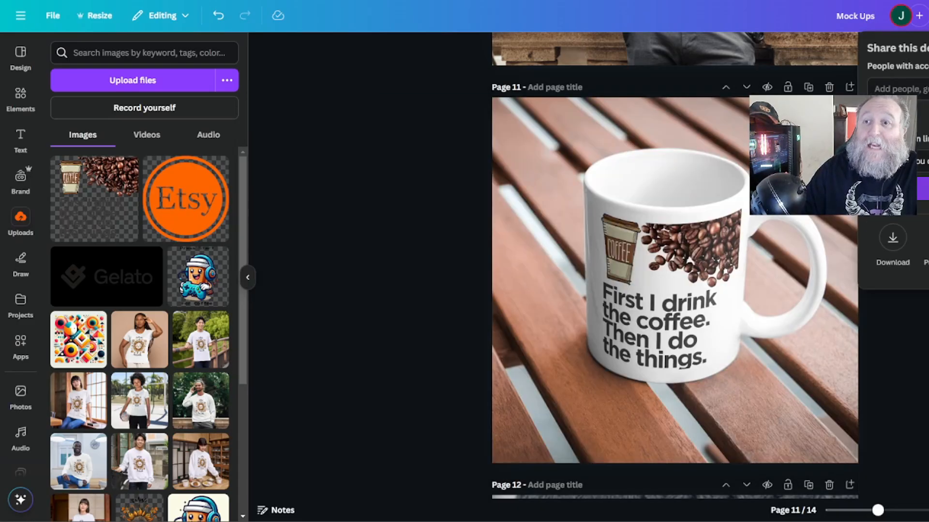
{"action": "left_click", "coordinate": [898, 240]}
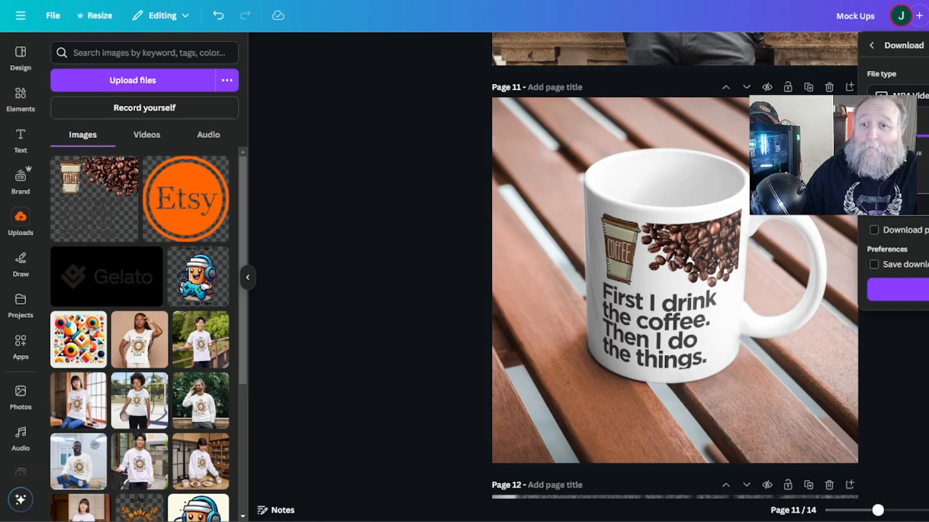
{"action": "left_click", "coordinate": [900, 205]}
{"action": "left_click", "coordinate": [883, 237]}
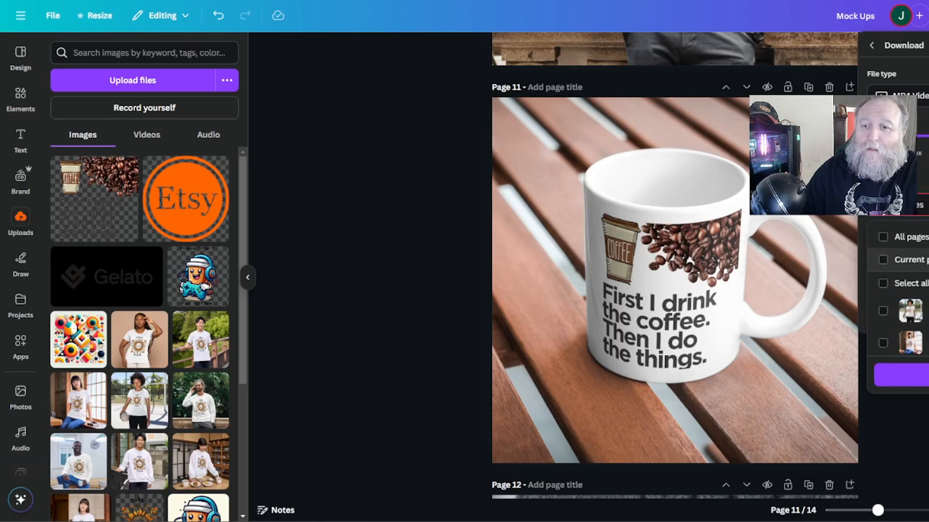
{"action": "scroll", "coordinate": [898, 290], "scroll_direction": "down", "scroll_amount": 5}
{"action": "scroll", "coordinate": [892, 319], "scroll_direction": "down", "scroll_amount": 5}
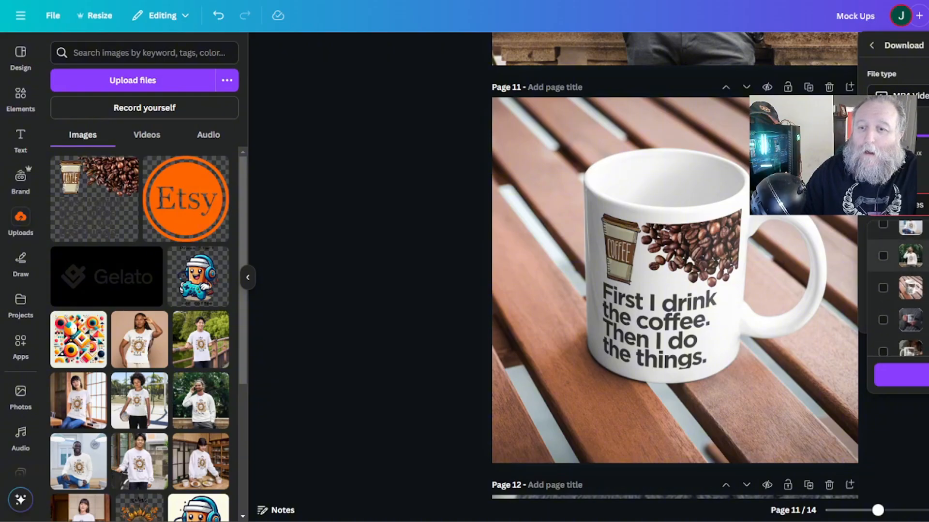
{"action": "left_click", "coordinate": [884, 304]}
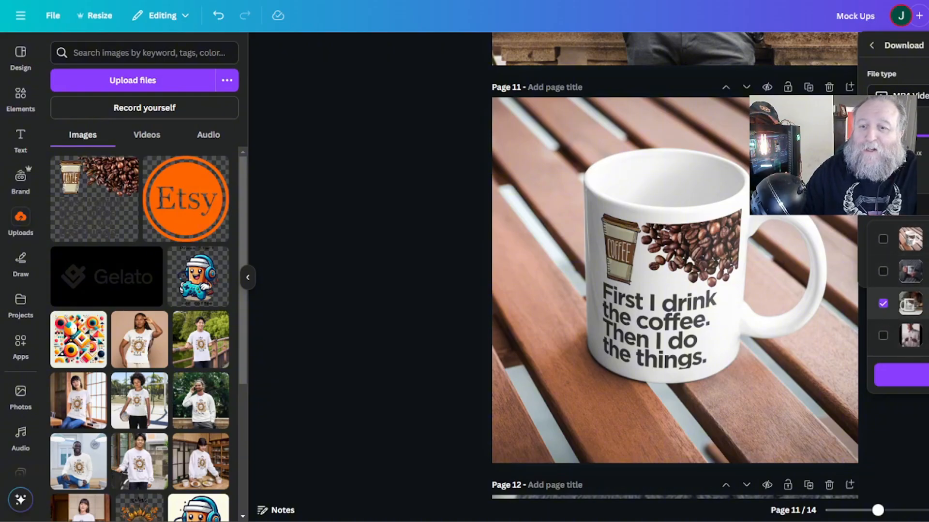
{"action": "left_click", "coordinate": [900, 375]}
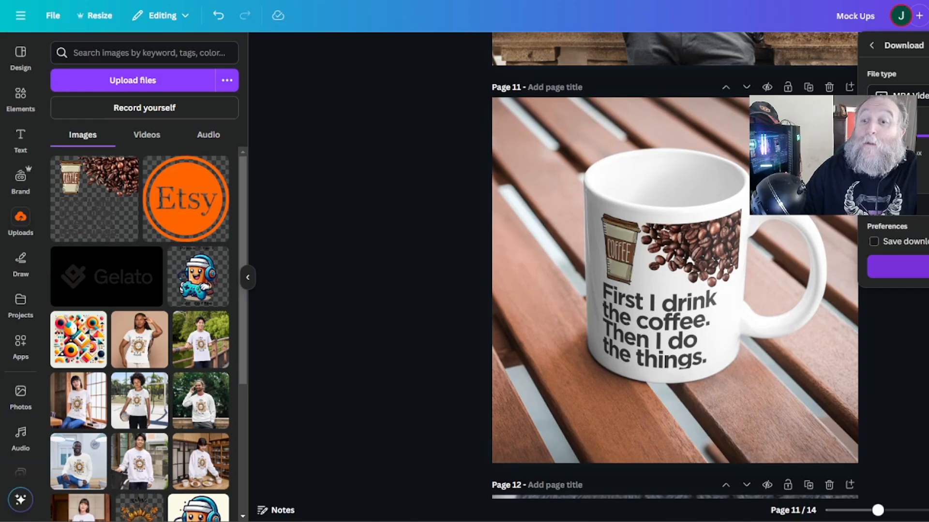
Download the video, saving it as Mock Ups.mp4 in the Mock Ups folder.
{"action": "left_click", "coordinate": [898, 267]}
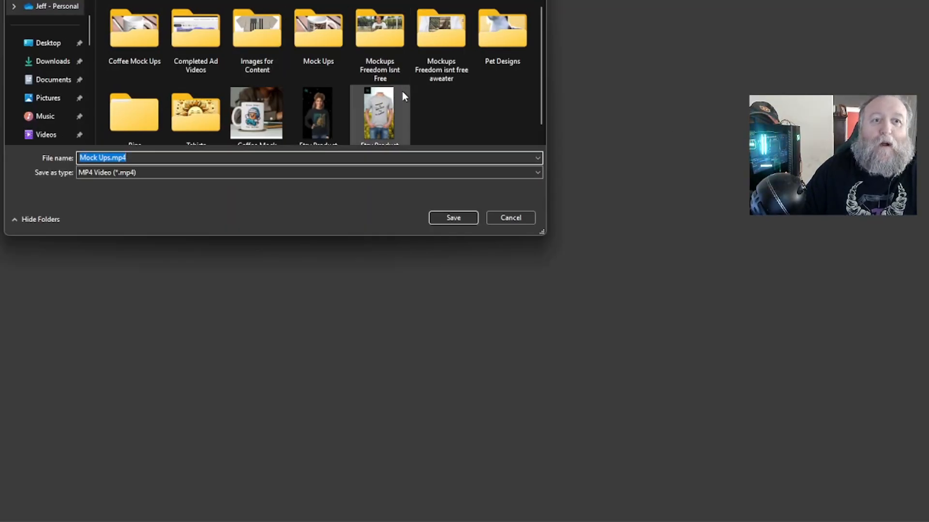
{"action": "double_click", "coordinate": [320, 54]}
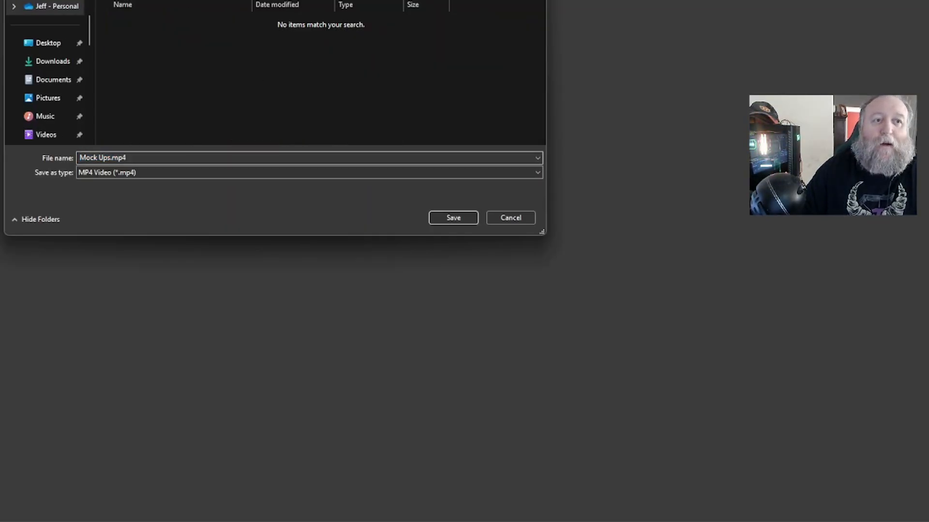
{"action": "left_click", "coordinate": [164, 159]}
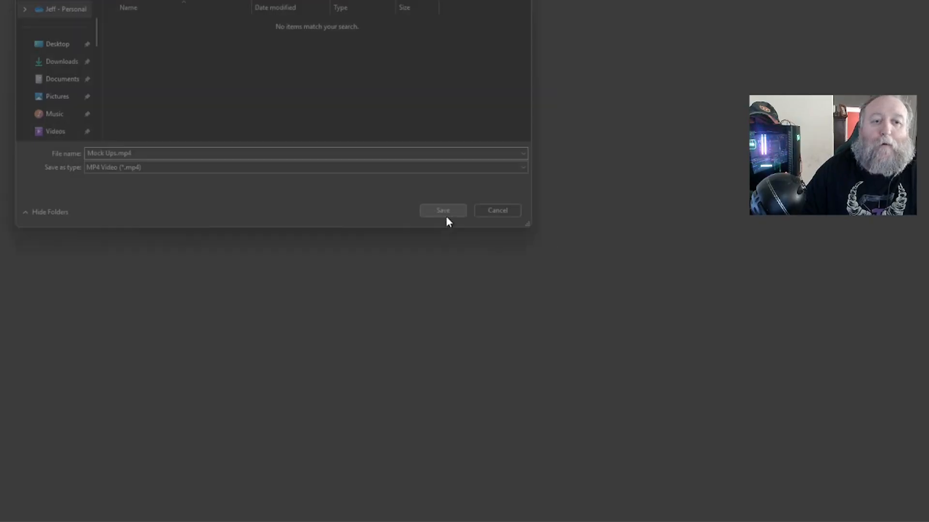
{"action": "left_click", "coordinate": [445, 218]}
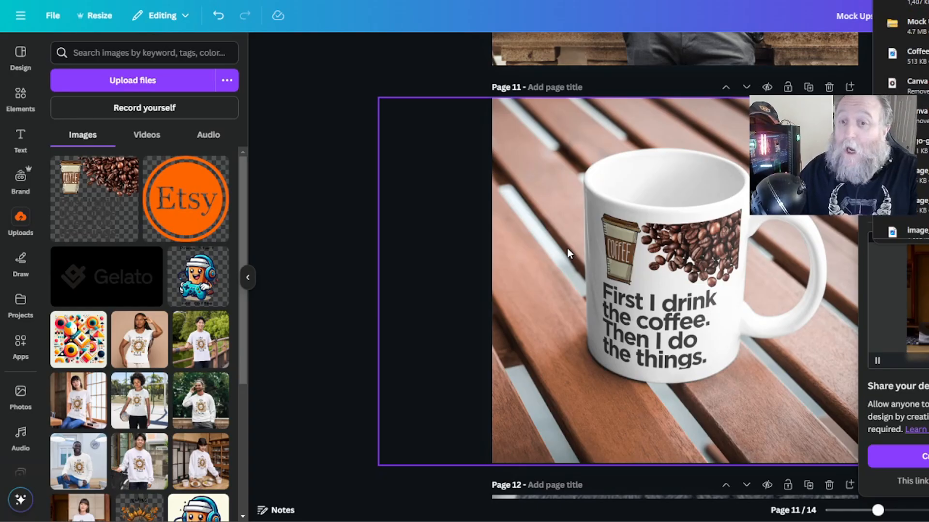
{"action": "left_click", "coordinate": [352, 223]}
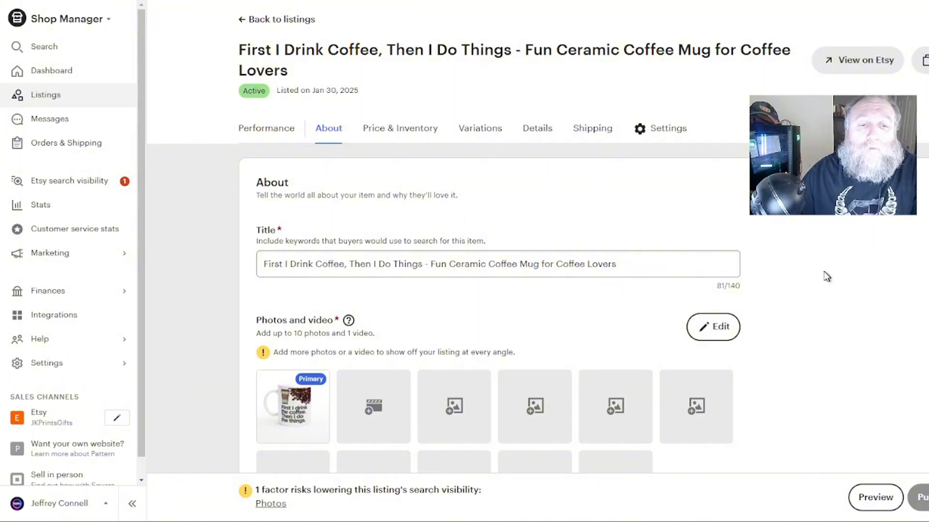
{"action": "scroll", "coordinate": [827, 276], "scroll_direction": "down", "scroll_amount": 2}
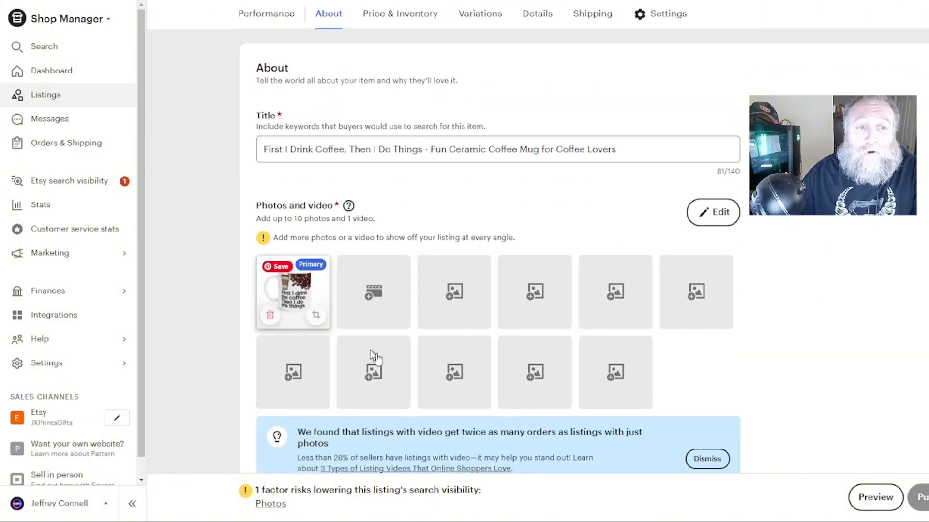
{"action": "scroll", "coordinate": [401, 316], "scroll_direction": "up", "scroll_amount": 2}
{"action": "scroll", "coordinate": [709, 233], "scroll_direction": "down", "scroll_amount": 2}
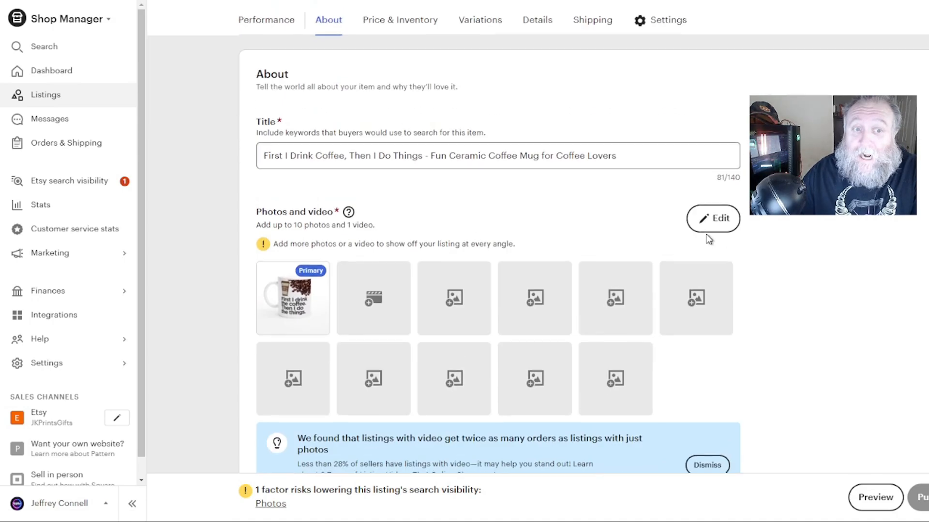
{"action": "left_click", "coordinate": [715, 214]}
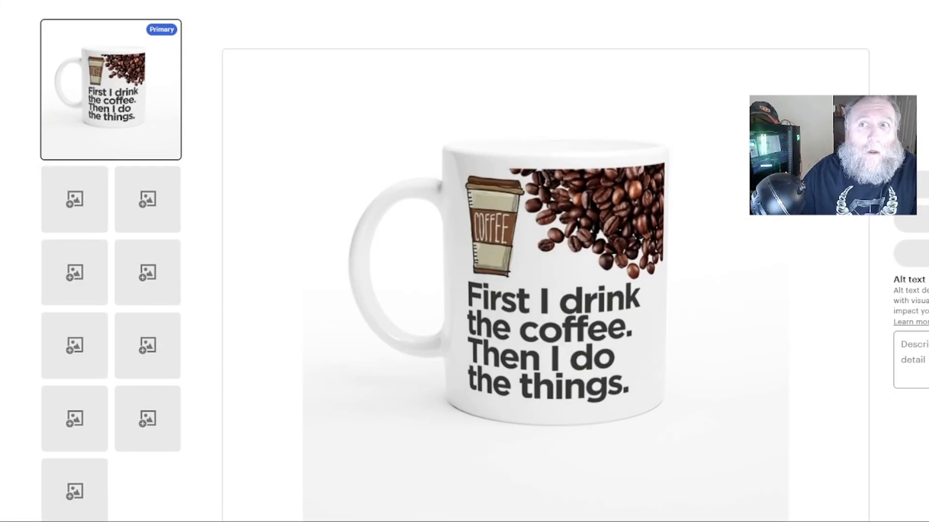
{"action": "key", "text": "Escape"}
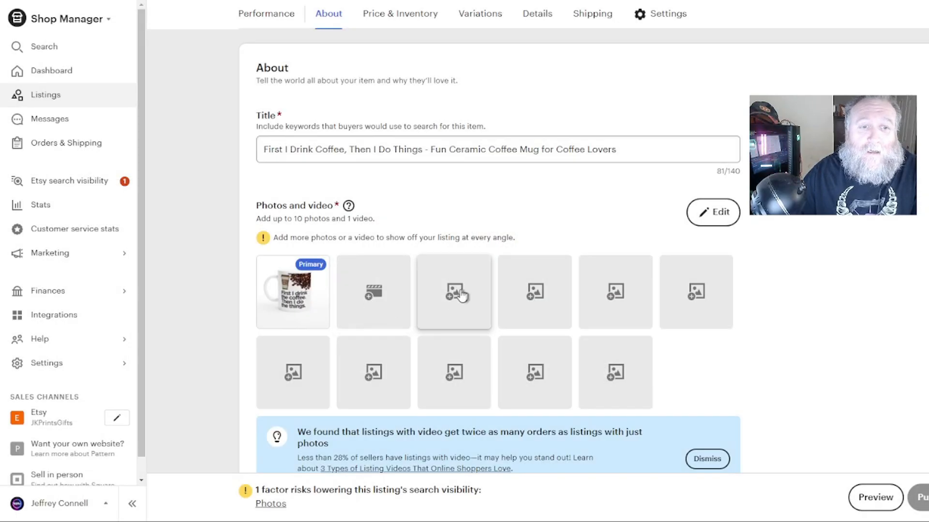
Upload Mock Ups.mp4 from the Mock Ups folder as the listing's video.
{"action": "left_click", "coordinate": [378, 307]}
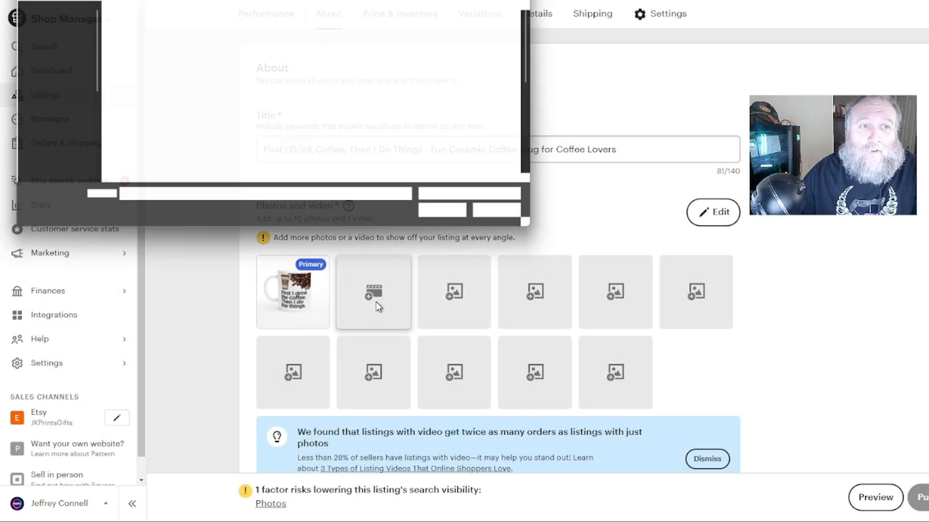
{"action": "double_click", "coordinate": [314, 53]}
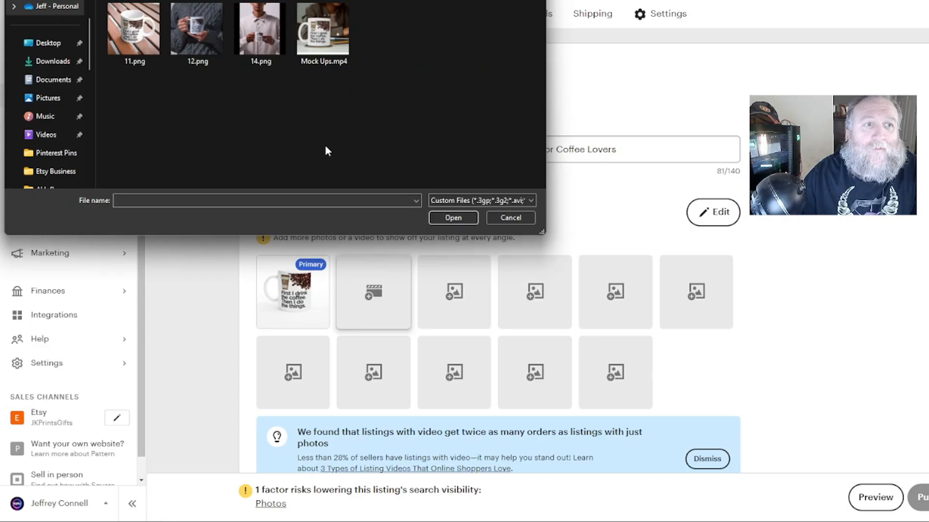
{"action": "double_click", "coordinate": [320, 38]}
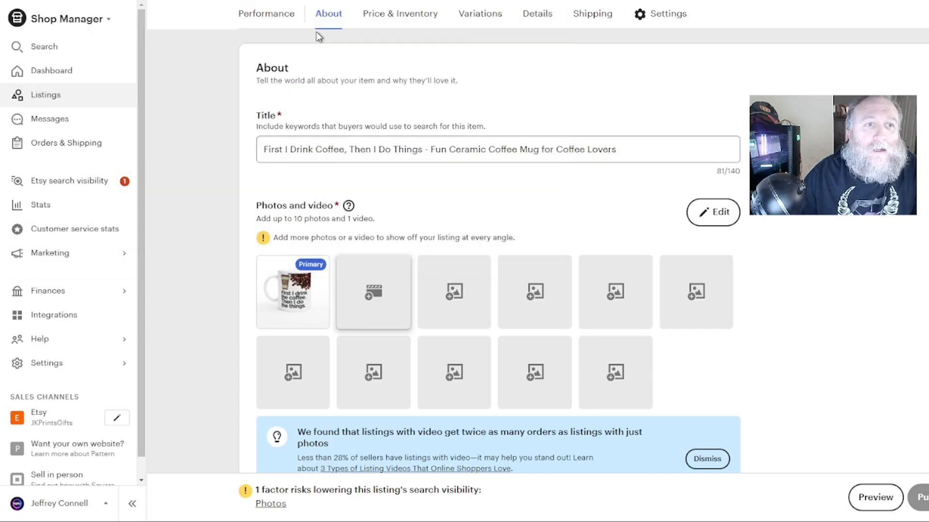
Add 11.png, 12.png and 14.png from the Mock Ups folder as listing photos.
{"action": "left_click", "coordinate": [459, 289]}
{"action": "left_click", "coordinate": [132, 48]}
{"action": "left_click", "coordinate": [187, 41], "text": "ctrl"}
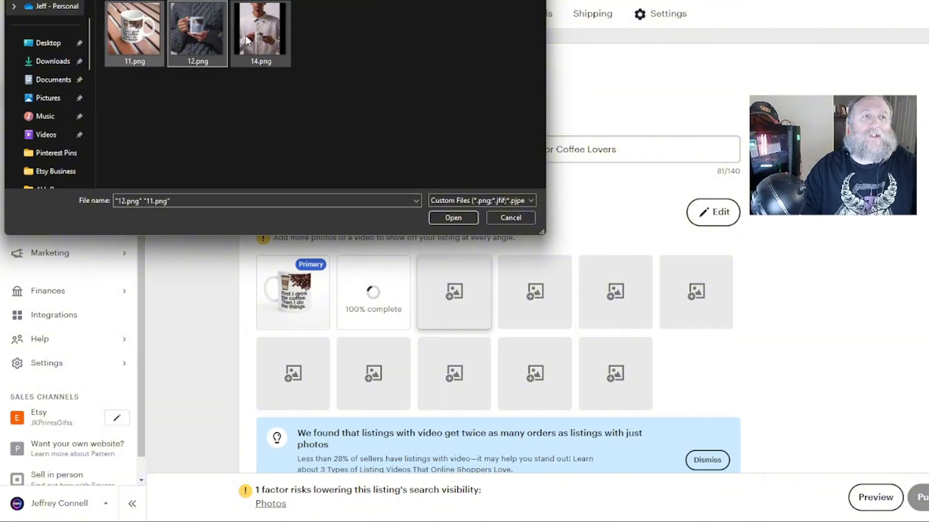
{"action": "left_click", "coordinate": [247, 40], "text": "ctrl"}
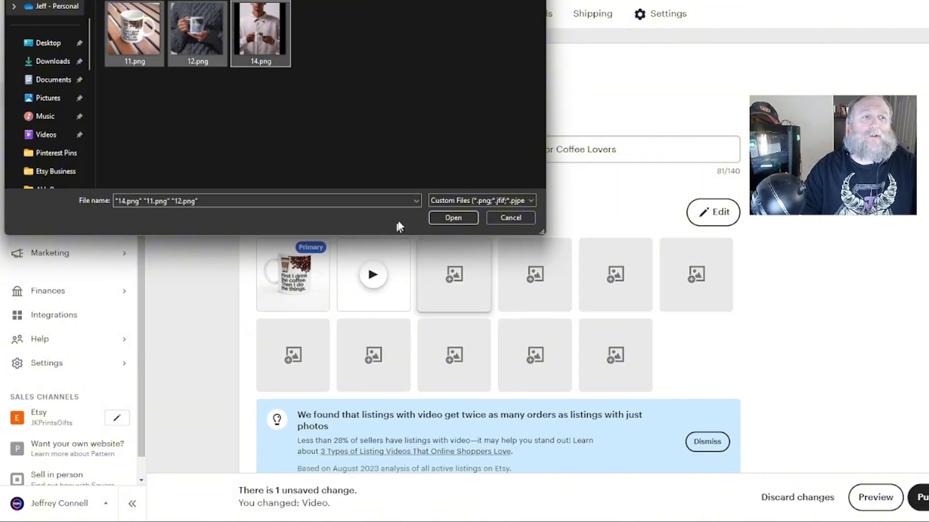
{"action": "left_click", "coordinate": [453, 218]}
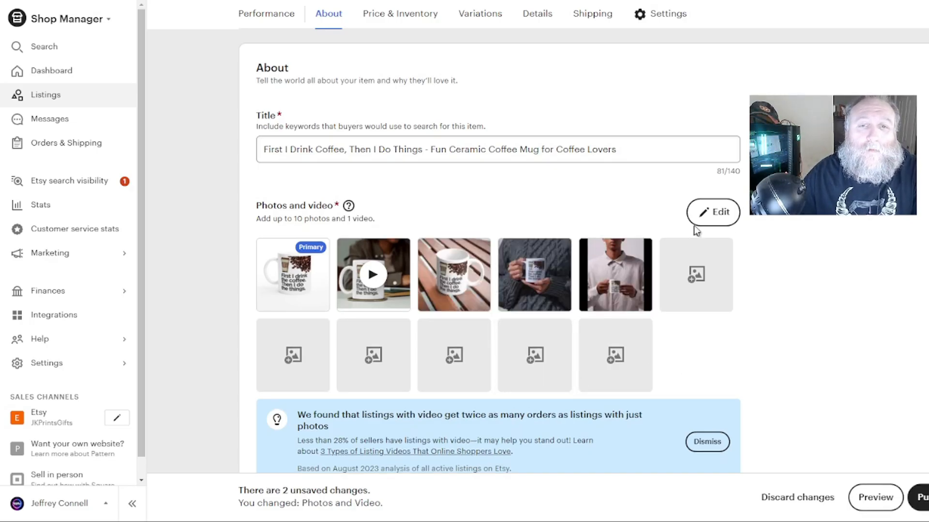
Reorder the photos, making the sweater mockup primary and moving the plain white mug photo to the end.
{"action": "left_click", "coordinate": [709, 216]}
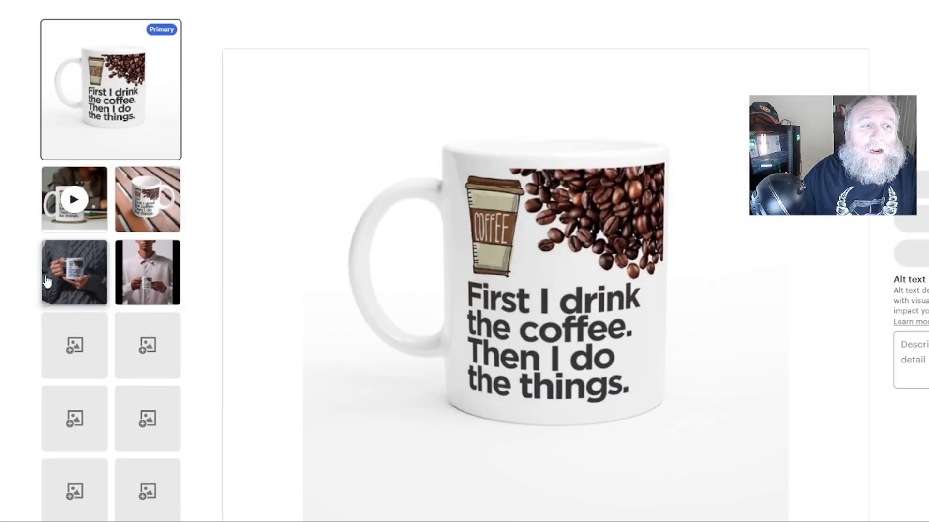
{"action": "left_click_drag", "start_coordinate": [63, 271], "coordinate": [100, 104]}
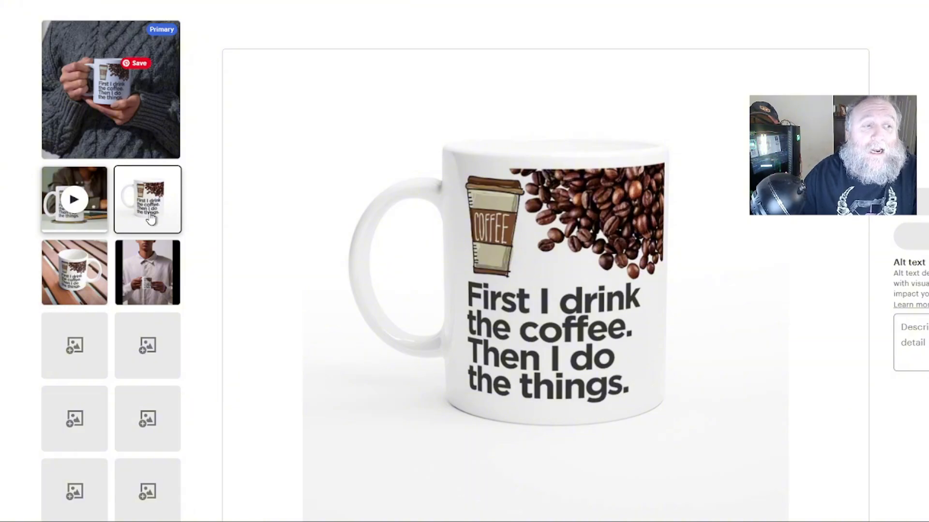
{"action": "left_click_drag", "start_coordinate": [151, 219], "coordinate": [145, 271]}
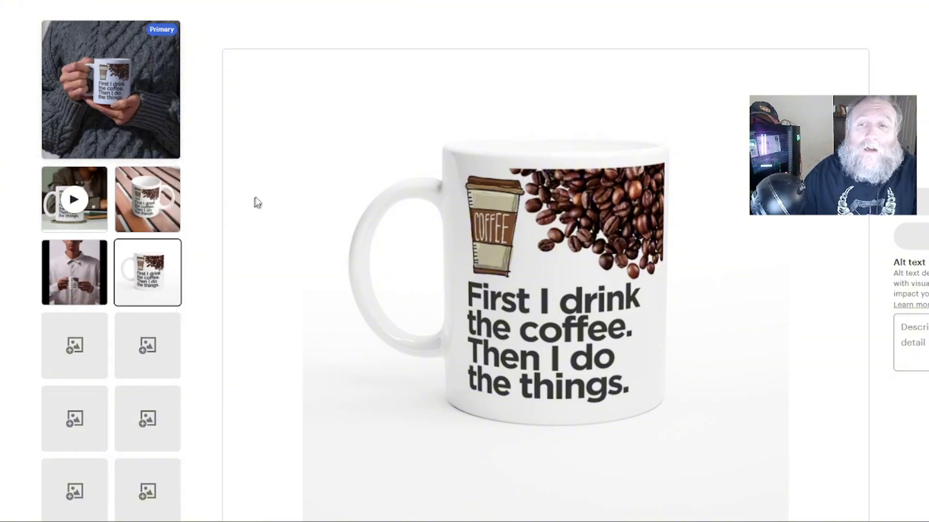
Publish the updated coffee mug listing.
{"action": "scroll", "coordinate": [844, 348], "scroll_direction": "down", "scroll_amount": 3}
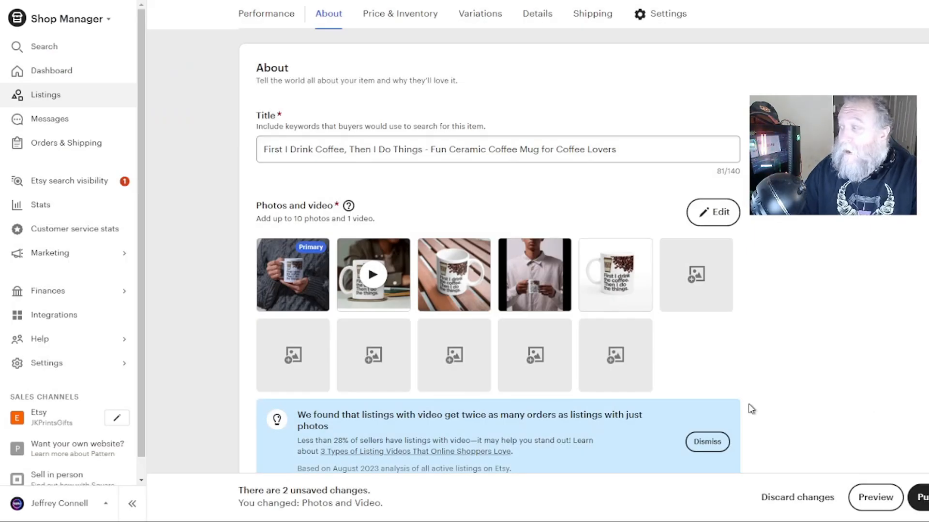
{"action": "scroll", "coordinate": [848, 452], "scroll_direction": "down", "scroll_amount": 3}
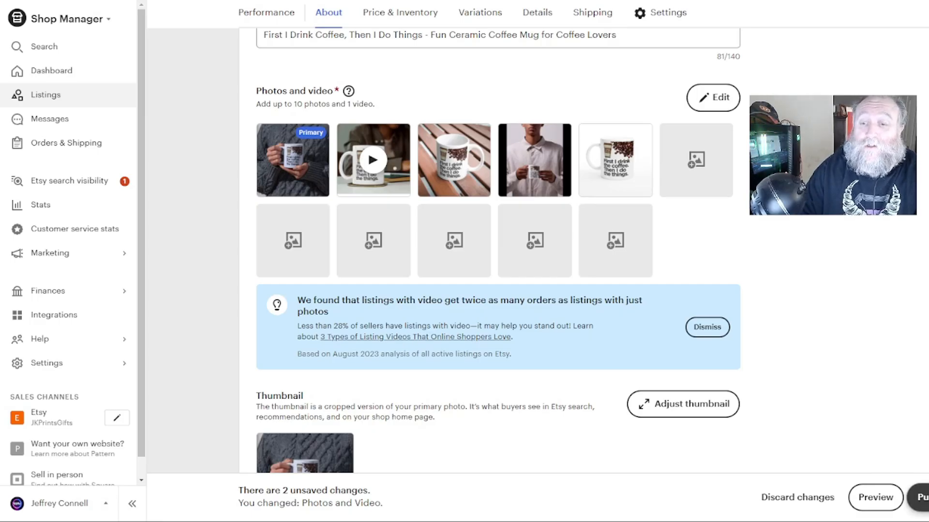
{"action": "left_click", "coordinate": [922, 498]}
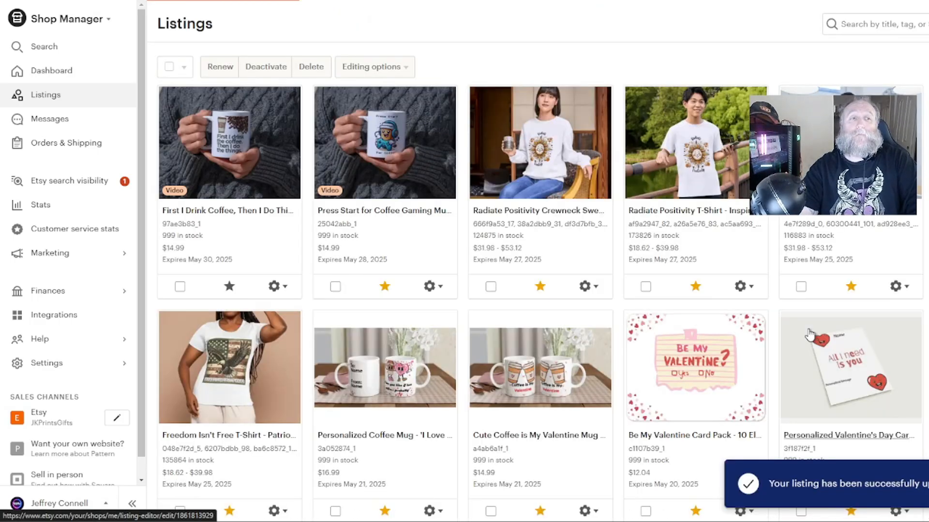
Feature the coffee mug listing and reload the listings page.
{"action": "left_click", "coordinate": [229, 286]}
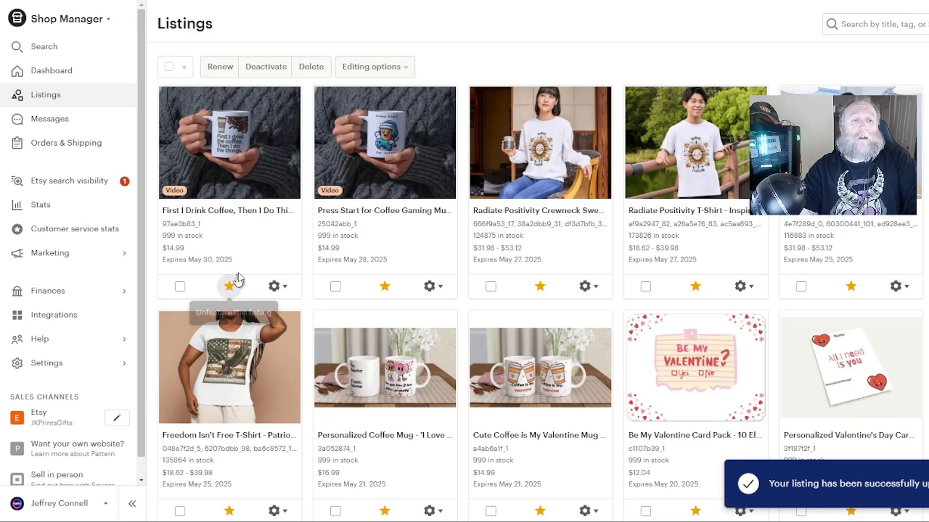
{"action": "key", "text": "F5"}
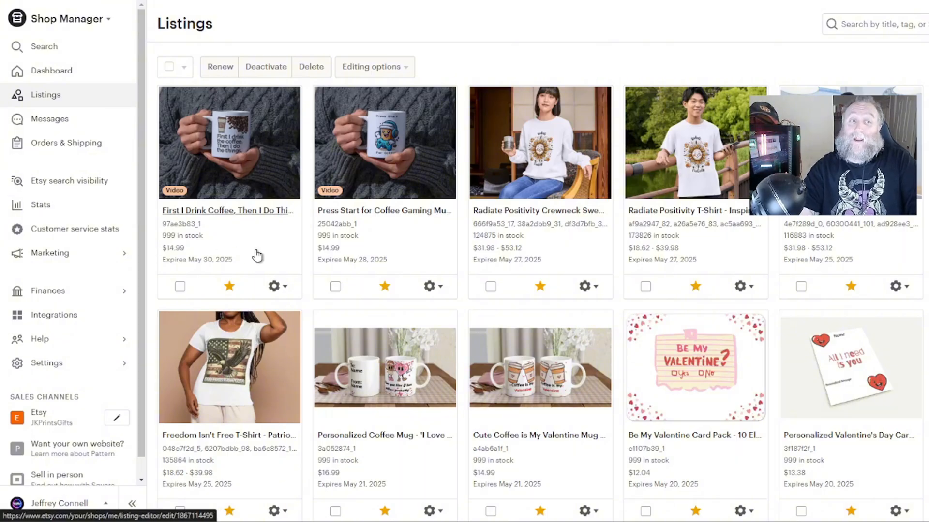
Open the coffee mug listing on Etsy and browse its video and photos.
{"action": "left_click", "coordinate": [278, 287]}
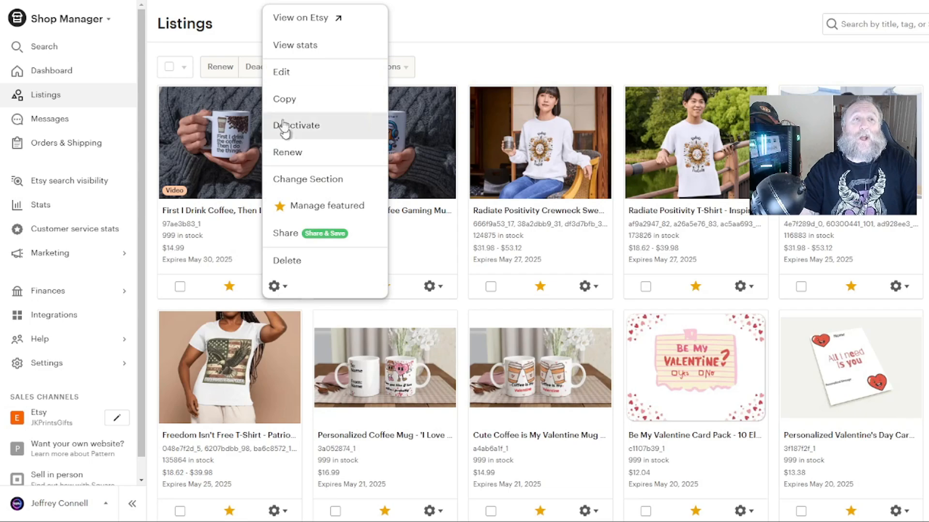
{"action": "left_click", "coordinate": [295, 21]}
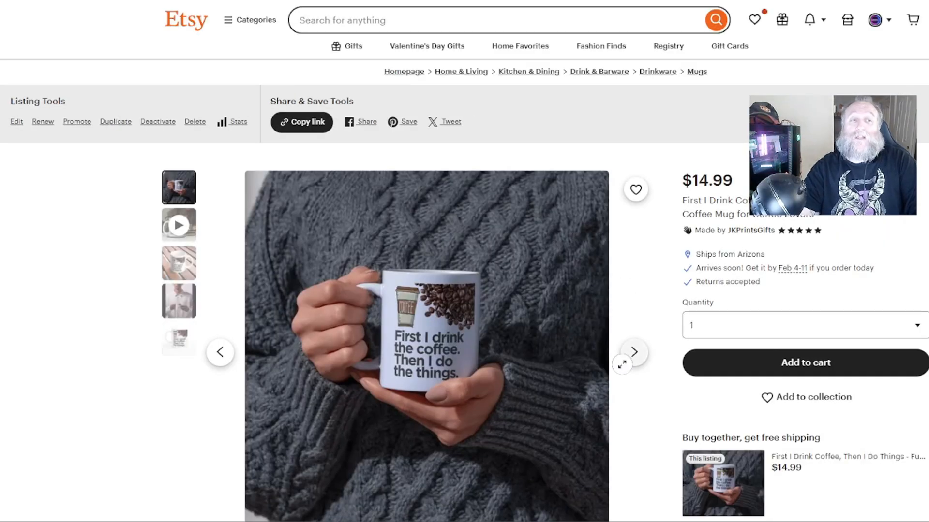
{"action": "scroll", "coordinate": [426, 290], "scroll_direction": "down", "scroll_amount": 2}
{"action": "scroll", "coordinate": [427, 242], "scroll_direction": "up", "scroll_amount": 1}
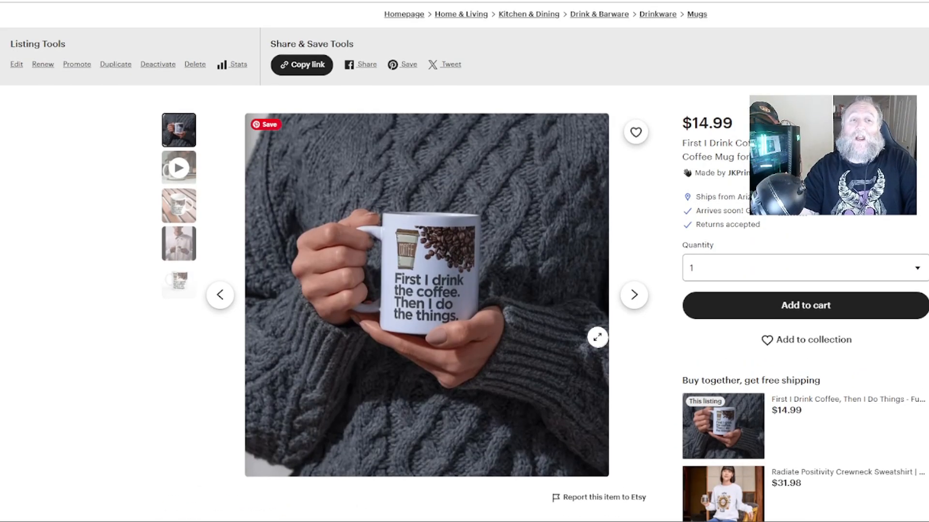
{"action": "left_click", "coordinate": [178, 167]}
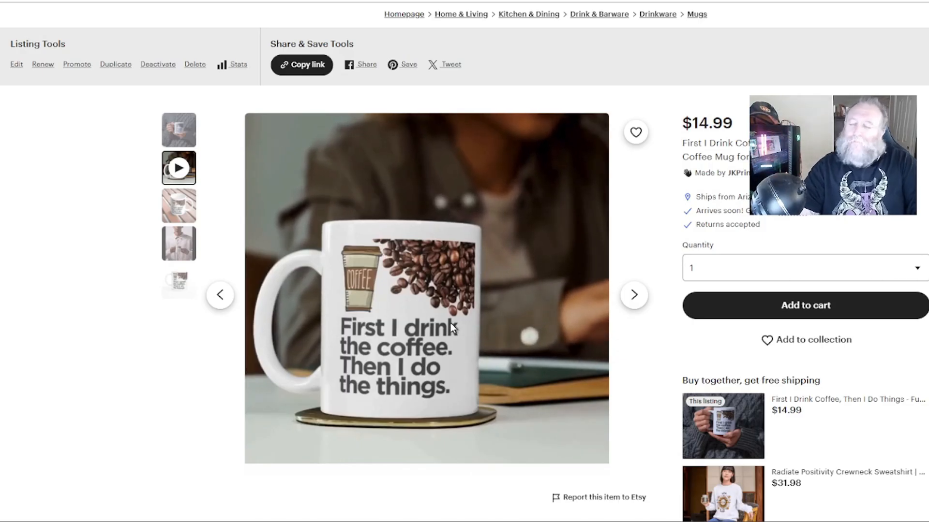
{"action": "left_click", "coordinate": [178, 205]}
{"action": "left_click", "coordinate": [178, 245]}
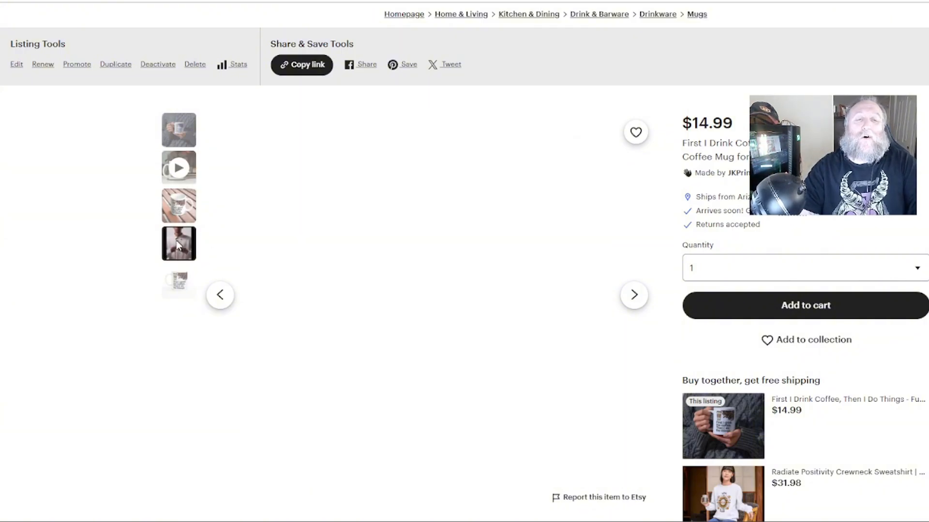
{"action": "left_click", "coordinate": [179, 130]}
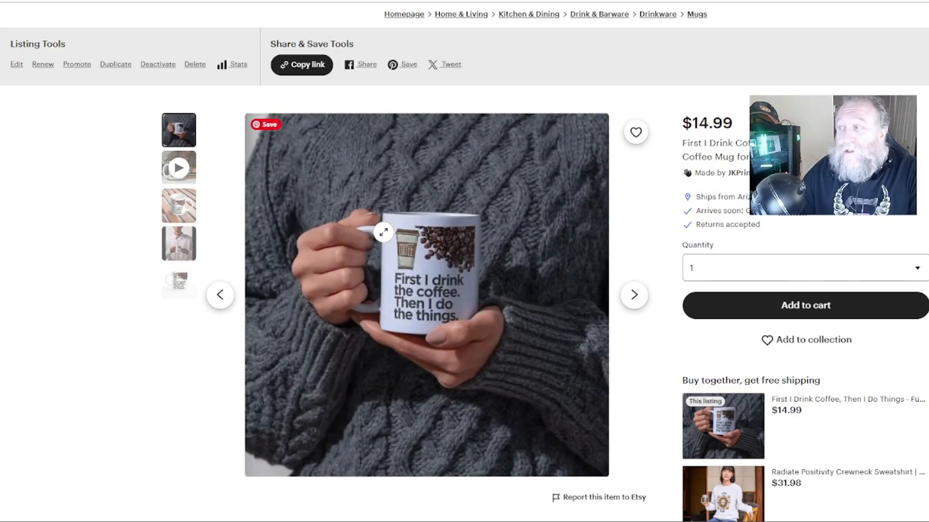